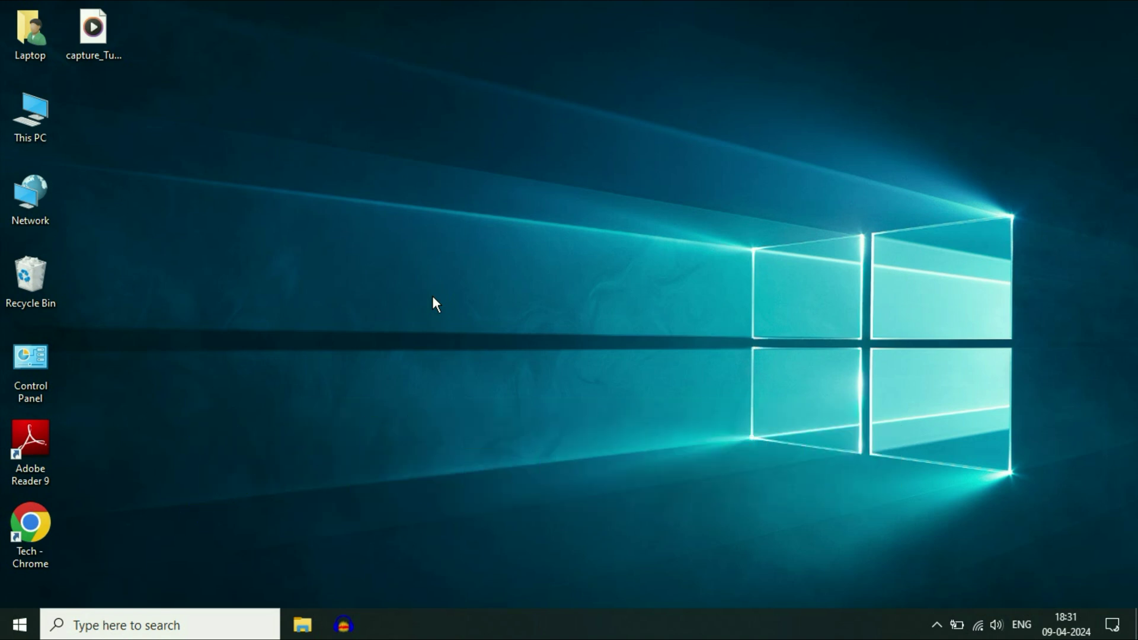
# Search the Start menu for 'disk' and launch Disk Cleanup
pyautogui.click(104, 627)
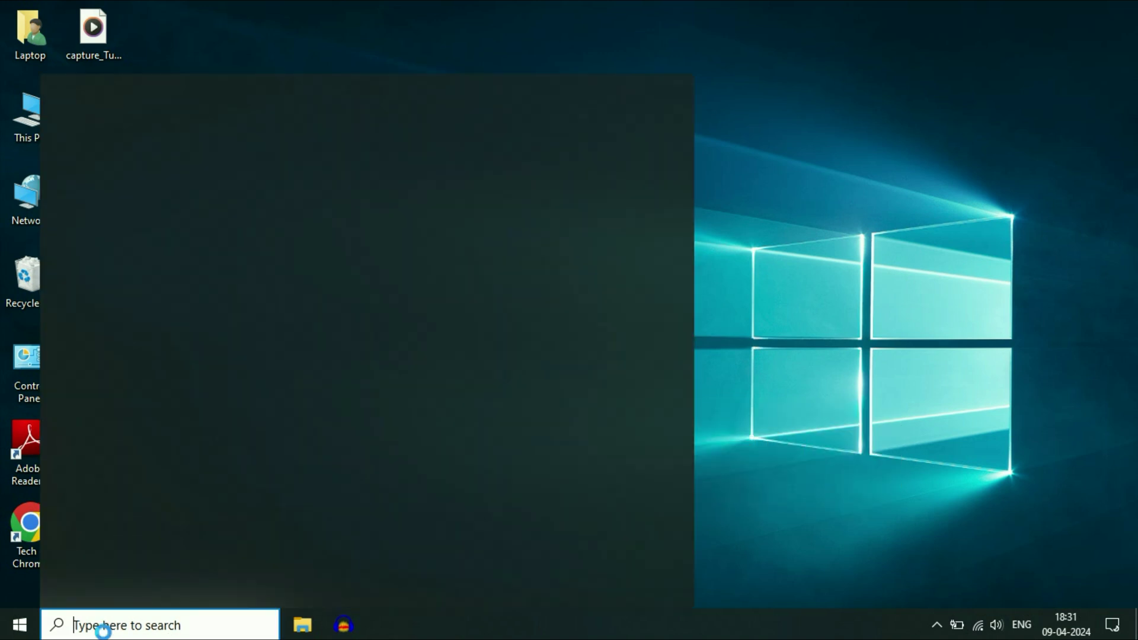
pyautogui.click(24, 629)
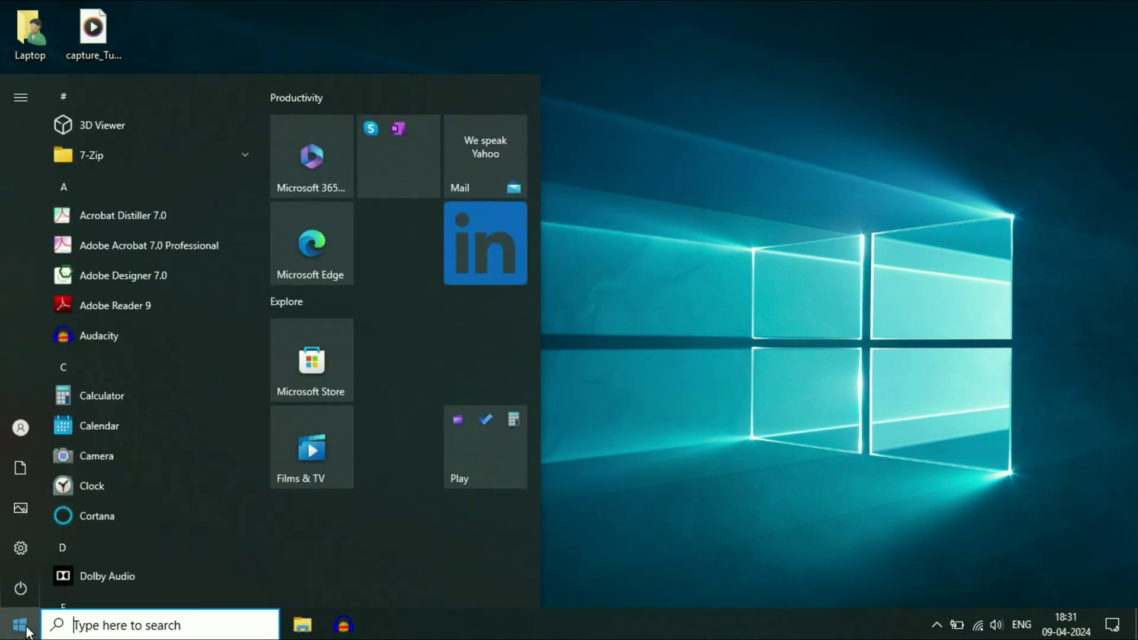
pyautogui.write('disk')
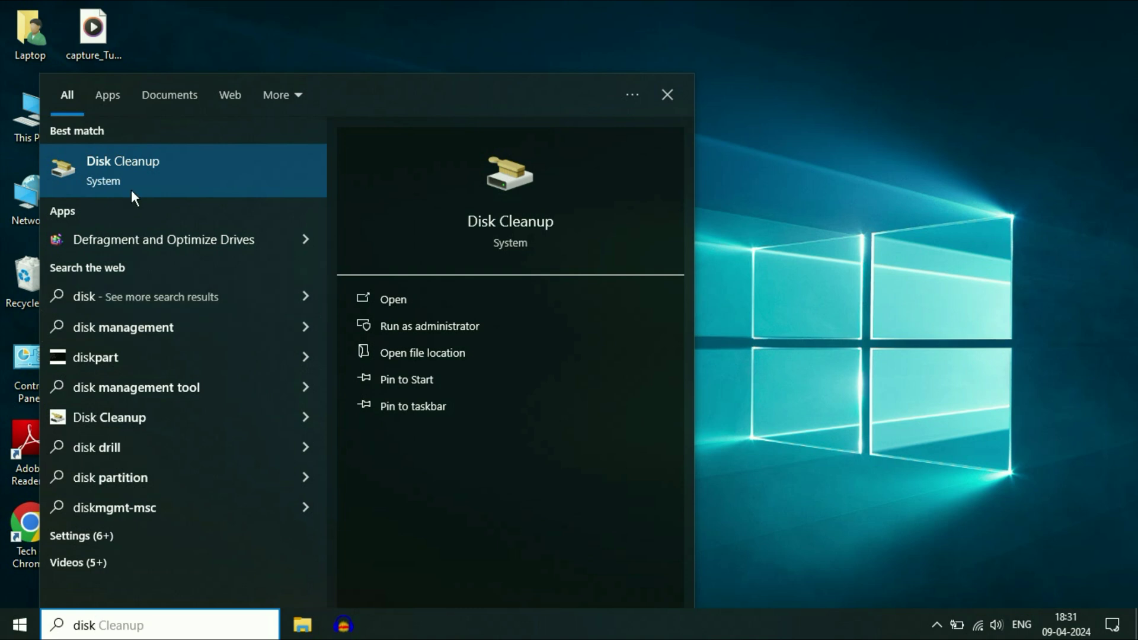
pyautogui.click(154, 167)
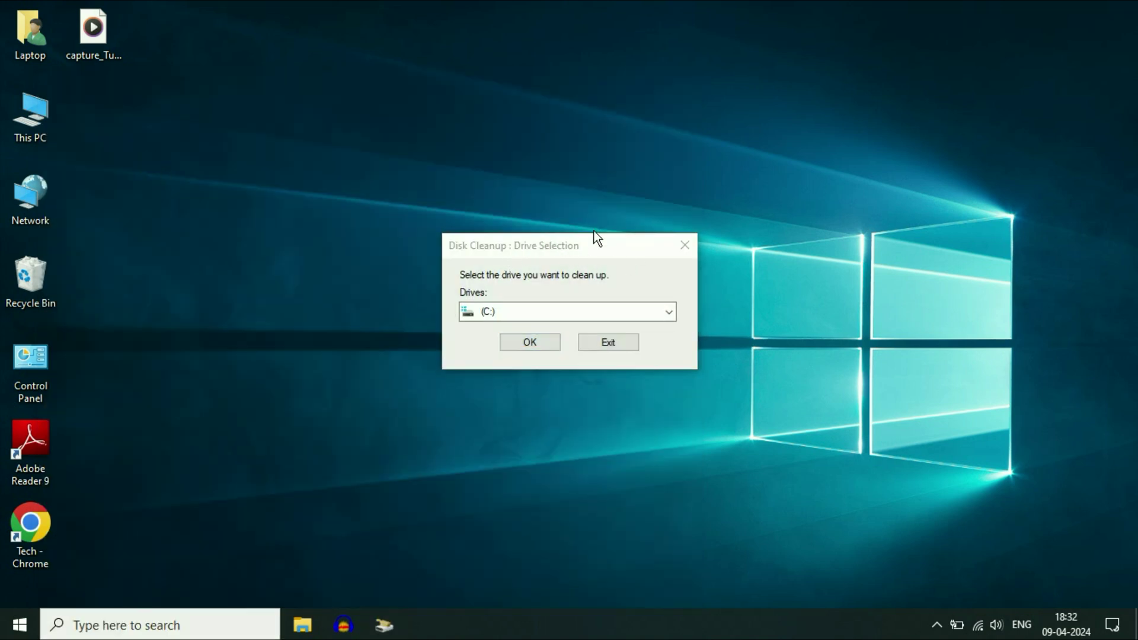
# Scan drive (C:) for junk files with Disk Cleanup
pyautogui.click(674, 311)
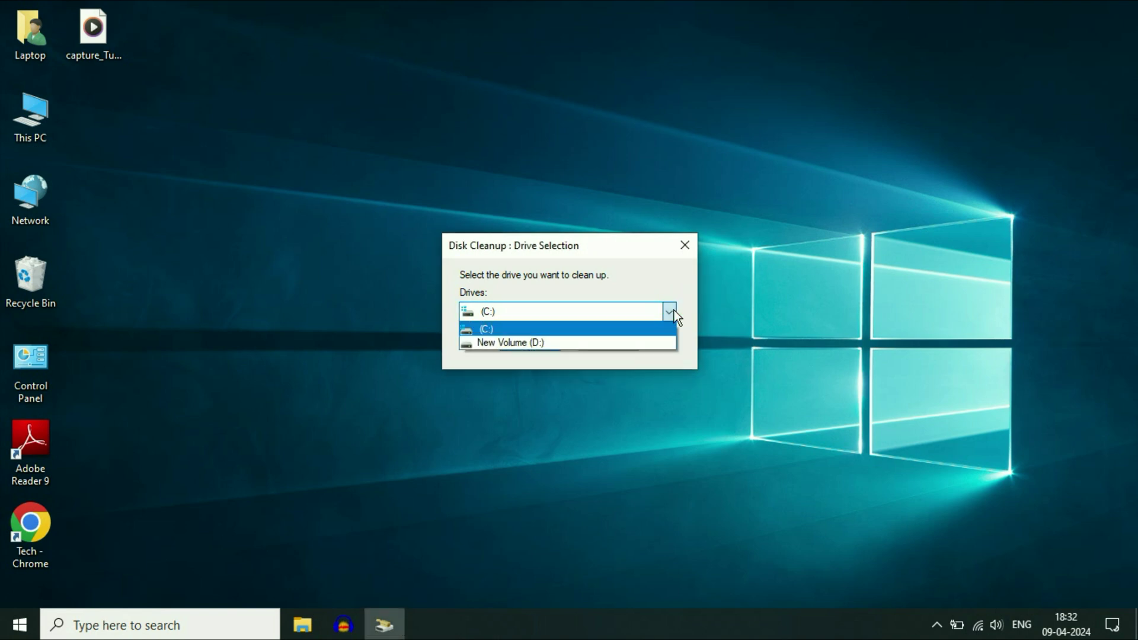
pyautogui.click(499, 330)
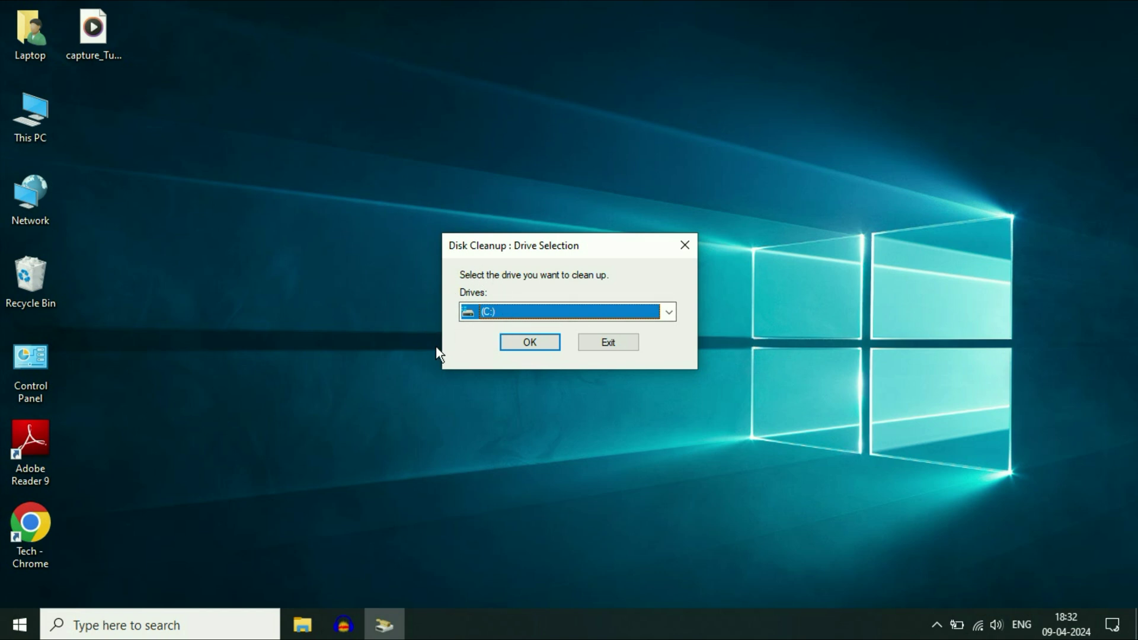
pyautogui.click(532, 346)
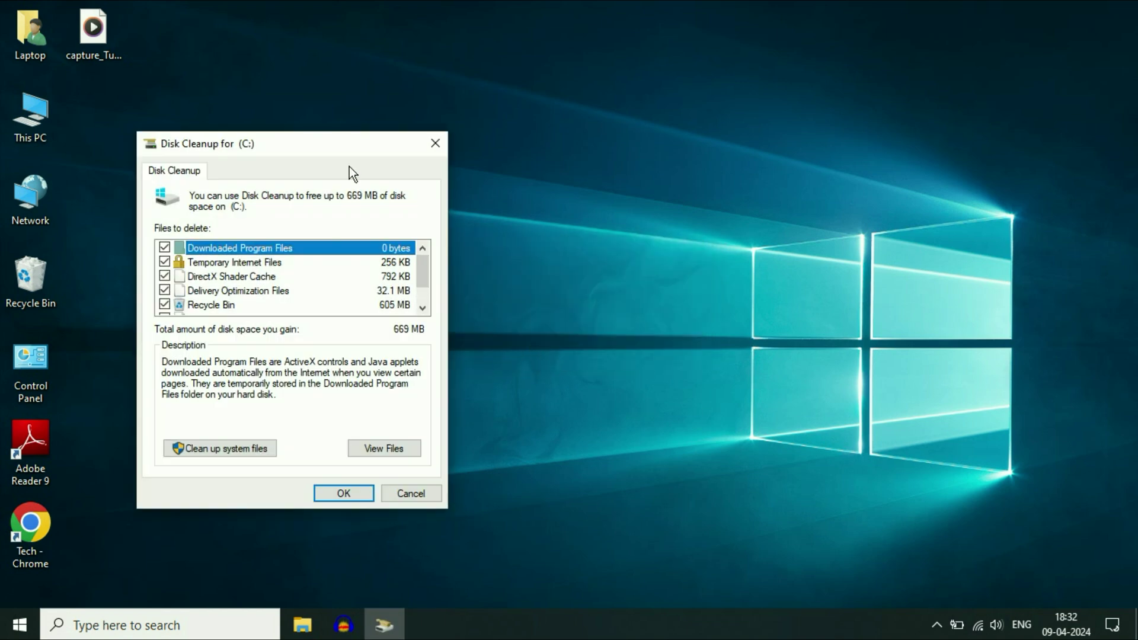
# Start a system-files cleanup scan of drive (C:)
pyautogui.moveTo(324, 144); pyautogui.dragTo(541, 115)
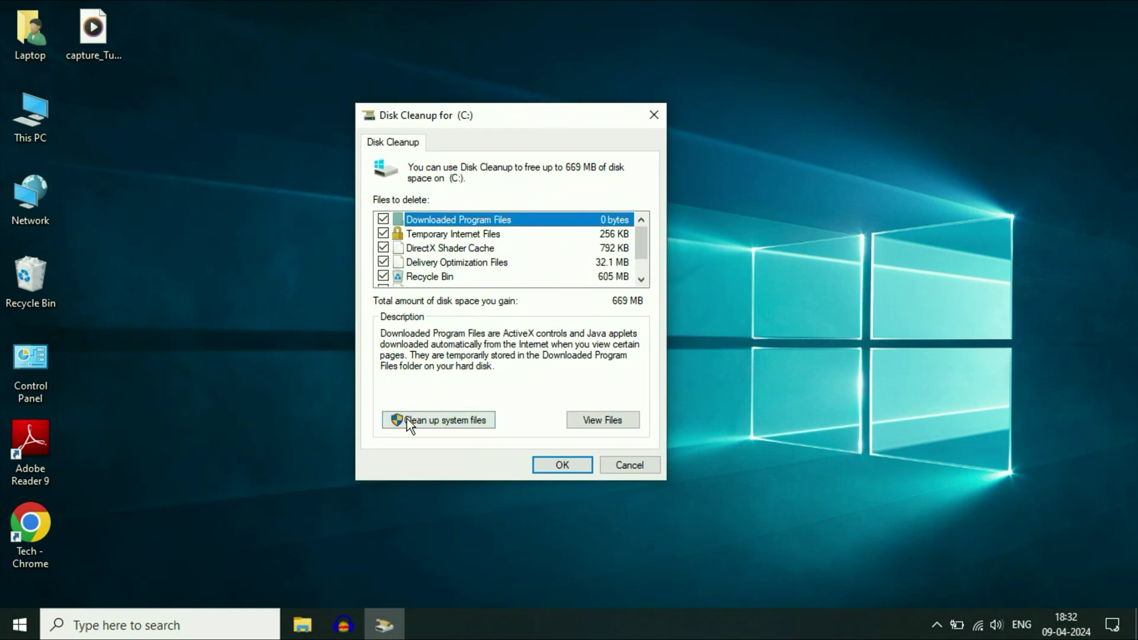
pyautogui.click(467, 424)
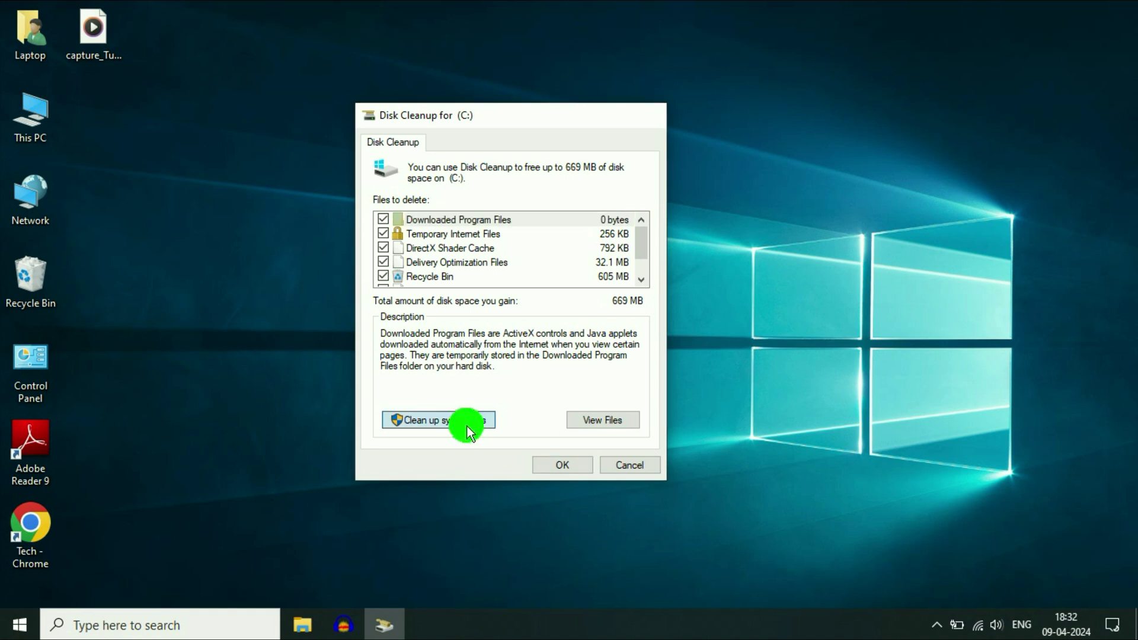
pyautogui.click(669, 312)
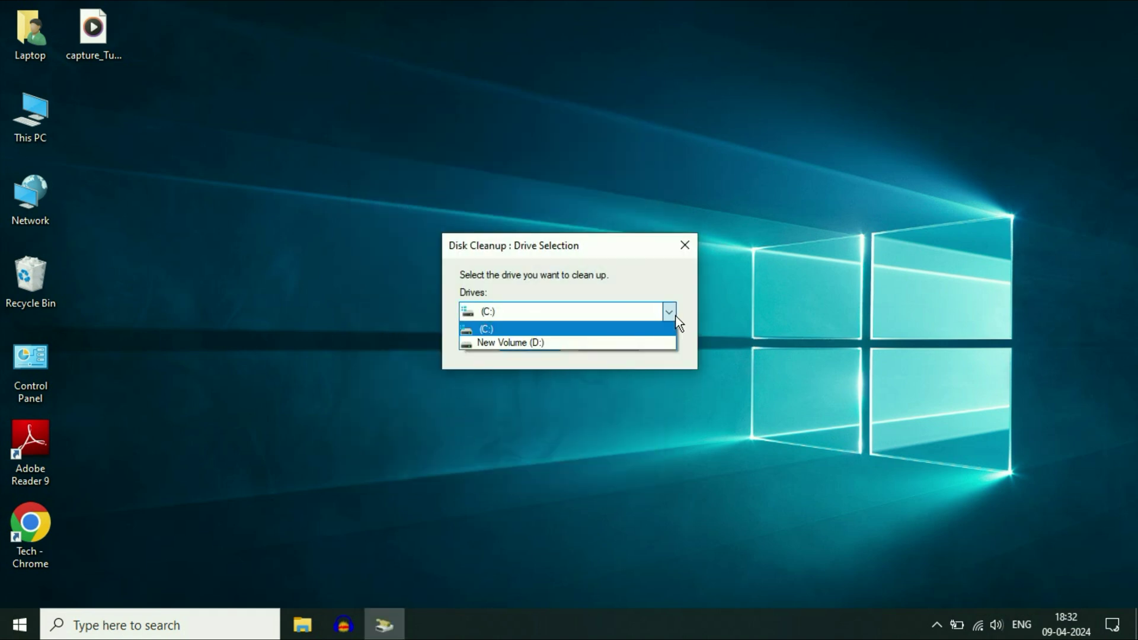
pyautogui.click(498, 328)
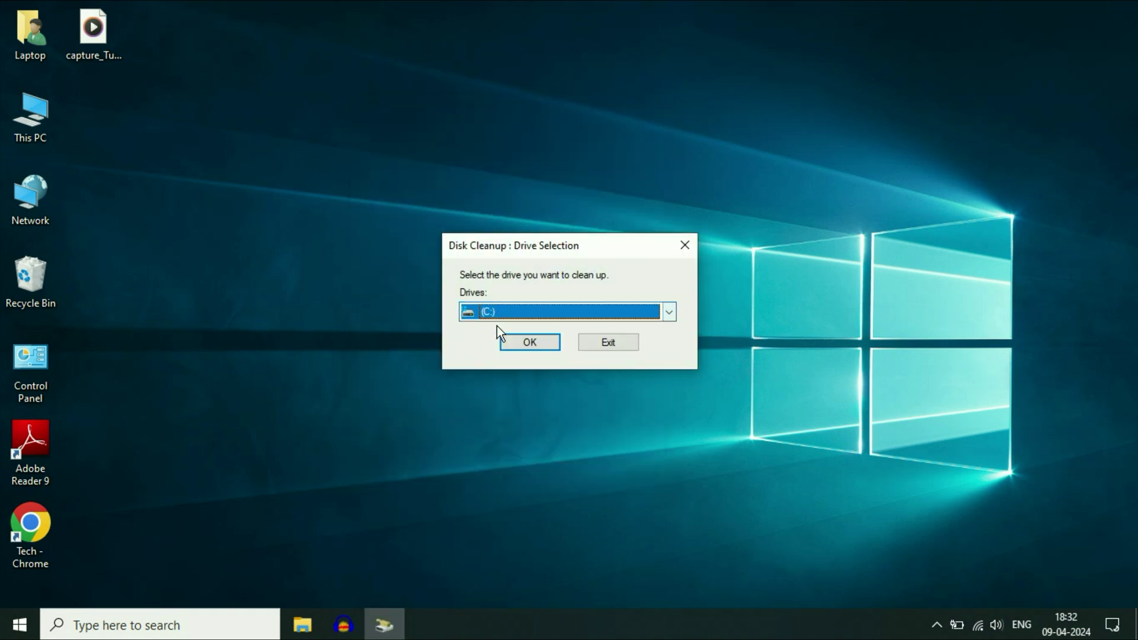
pyautogui.click(533, 339)
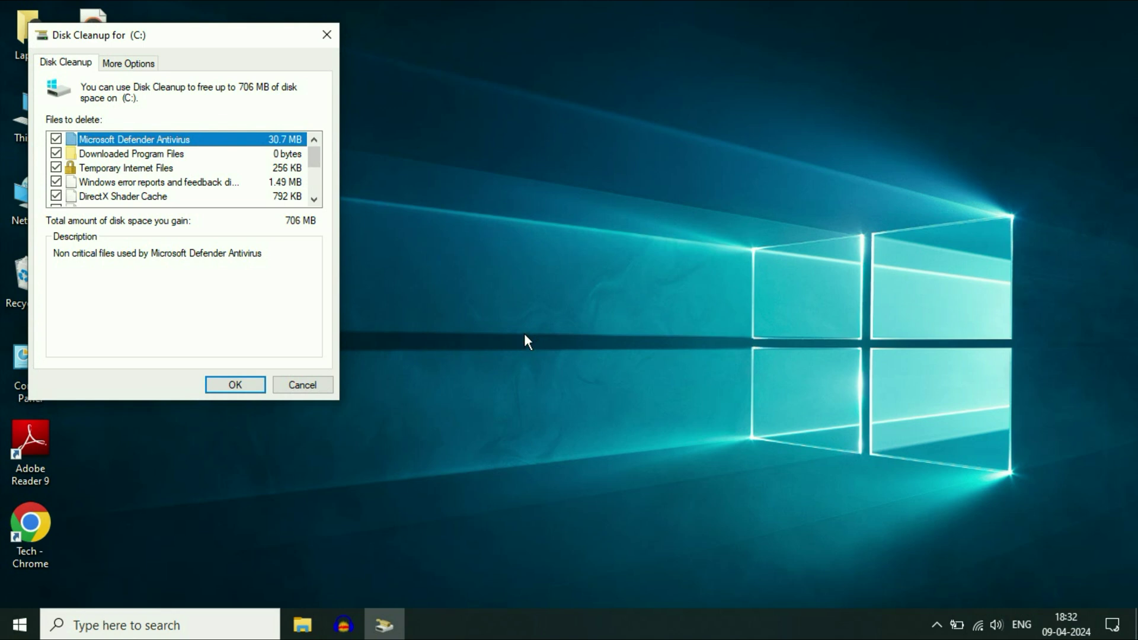
# Review the Files to delete list, keeping Recycle Bin and Thumbnails ticked
pyautogui.moveTo(219, 35); pyautogui.dragTo(605, 73)
pyautogui.scroll(-2, 525, 234)
pyautogui.scroll(2, 450, 202)
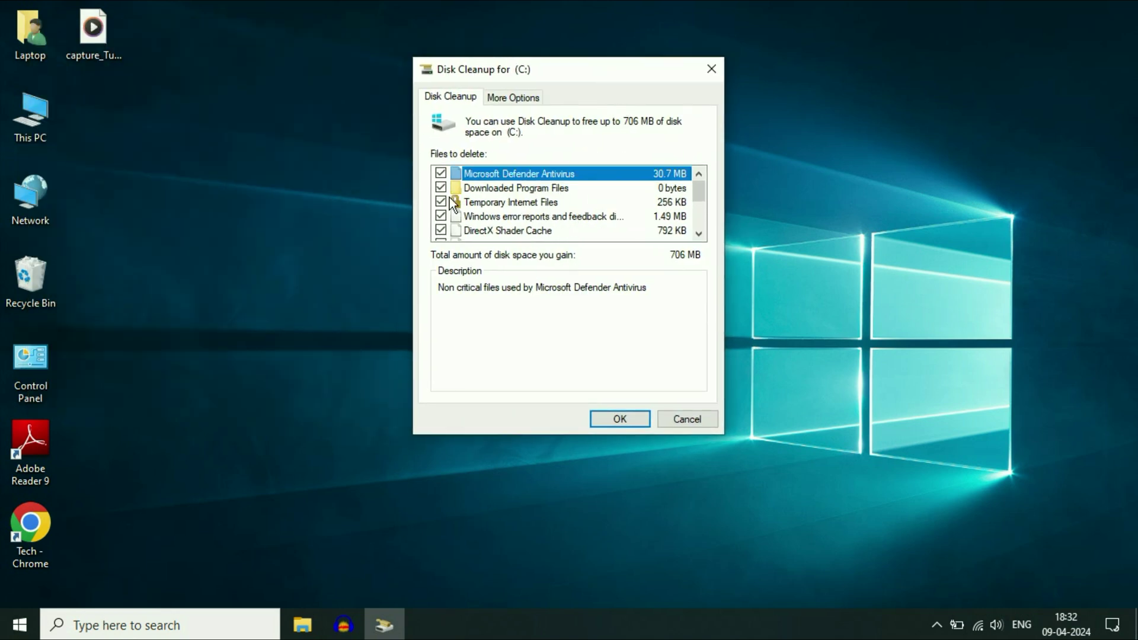
pyautogui.scroll(-2, 444, 178)
pyautogui.click(441, 231)
pyautogui.click(441, 216)
pyautogui.click(441, 202)
pyautogui.click(441, 201)
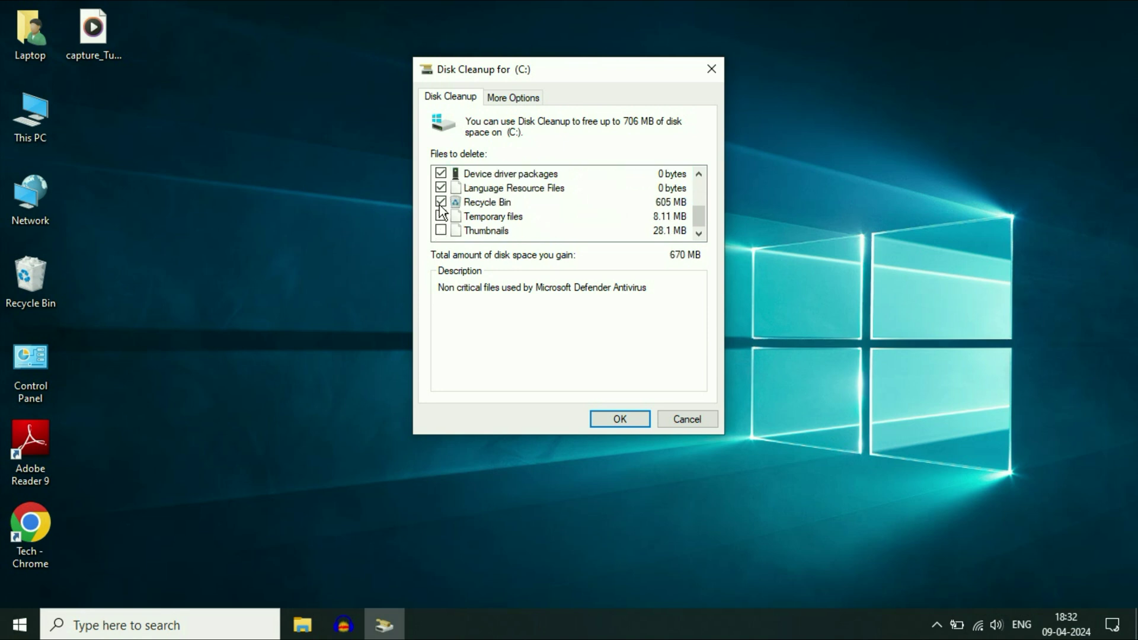
pyautogui.click(441, 230)
# Permanently delete the selected files, about 706 MB, from drive (C:)
pyautogui.scroll(3, 483, 218)
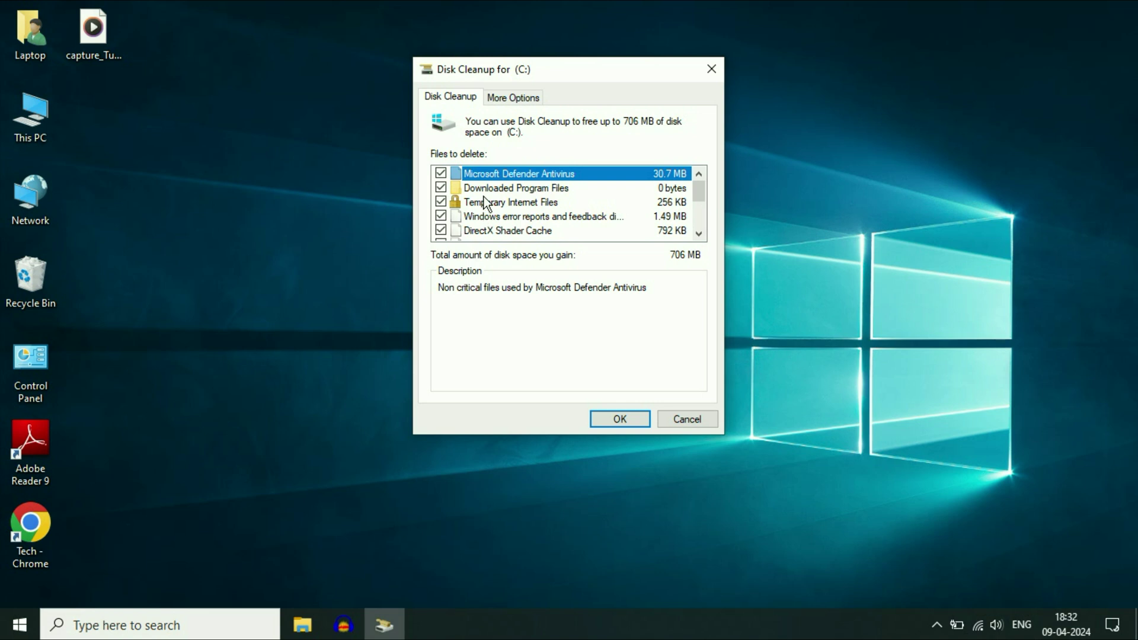
pyautogui.scroll(-3, 508, 220)
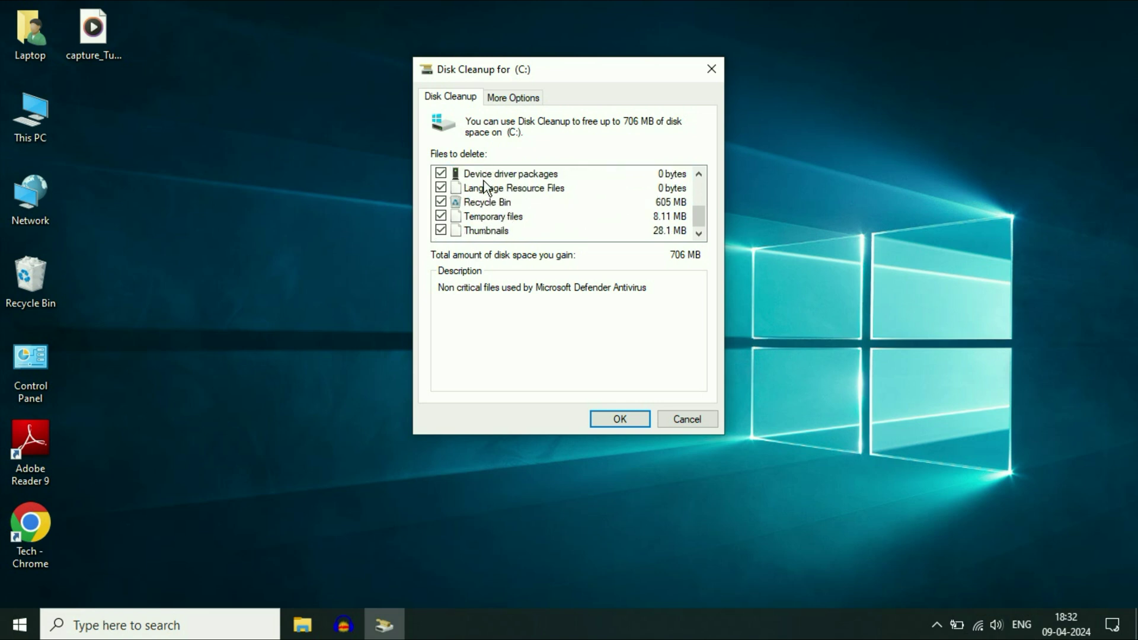
pyautogui.scroll(3, 499, 212)
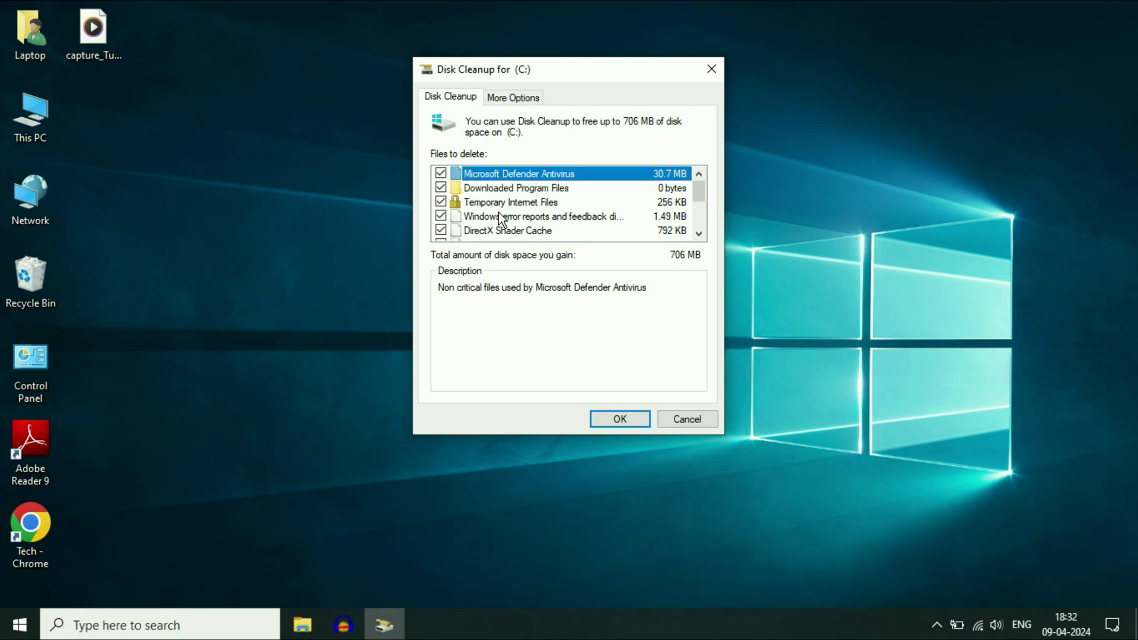
pyautogui.click(623, 419)
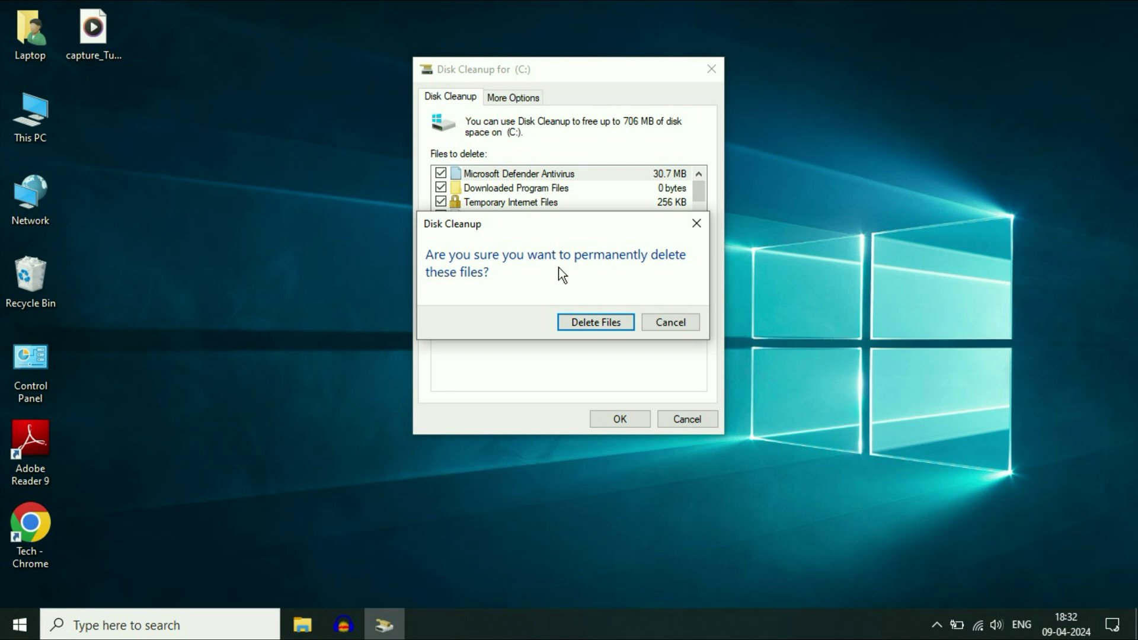
pyautogui.click(619, 327)
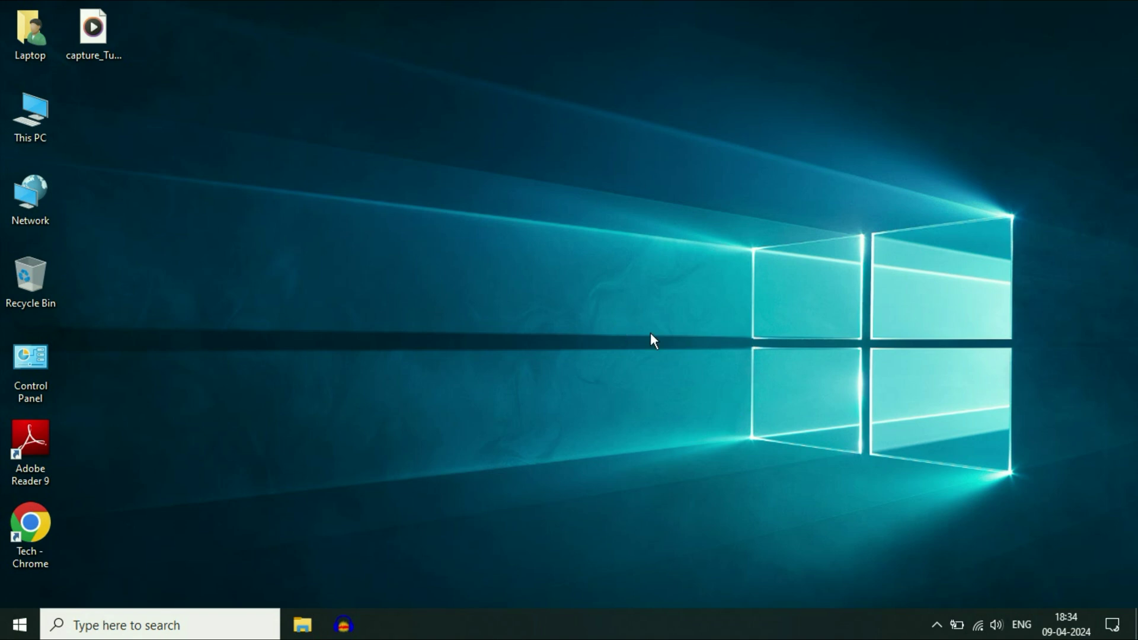
# Switch Storage Sense On in System > Storage settings and close Settings
pyautogui.click(20, 625)
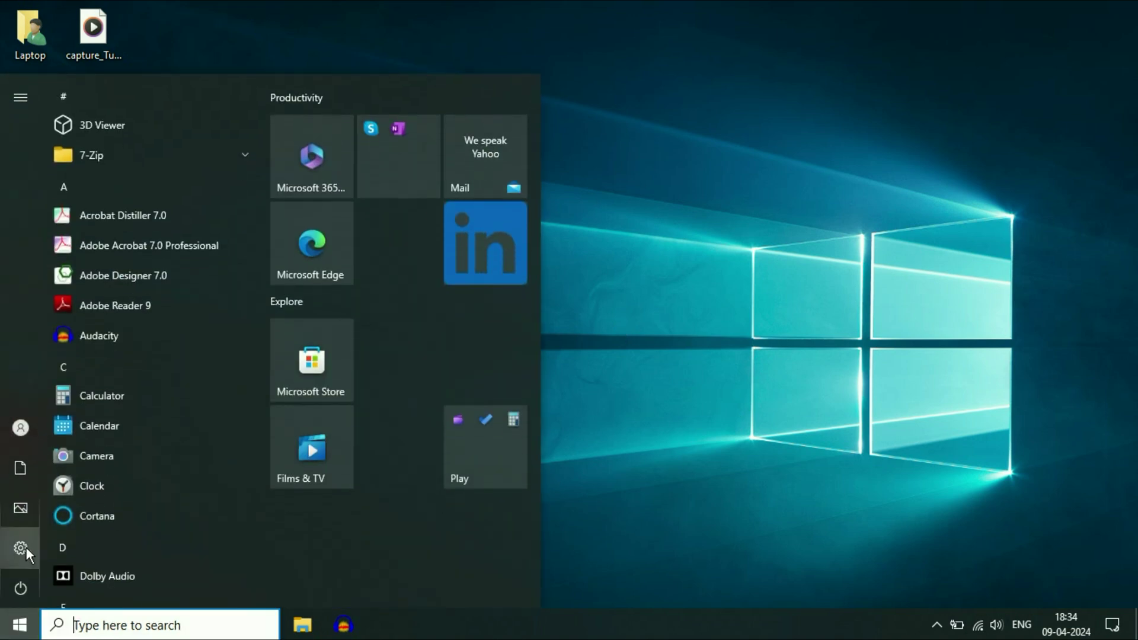
pyautogui.moveTo(17, 553)
pyautogui.click(73, 548)
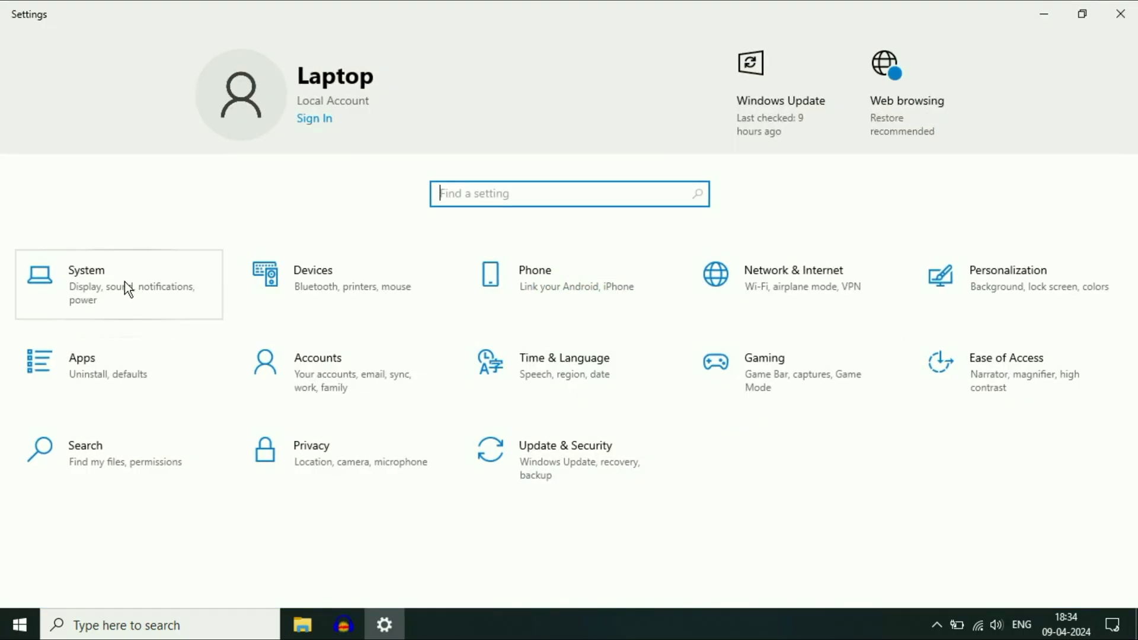
pyautogui.click(110, 284)
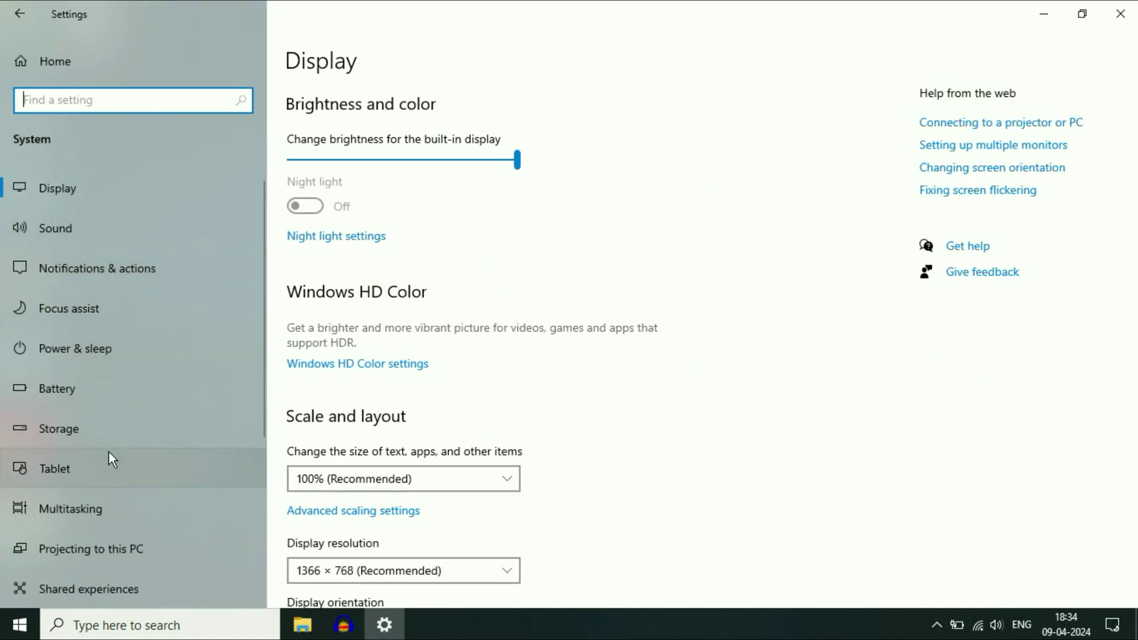
pyautogui.click(74, 432)
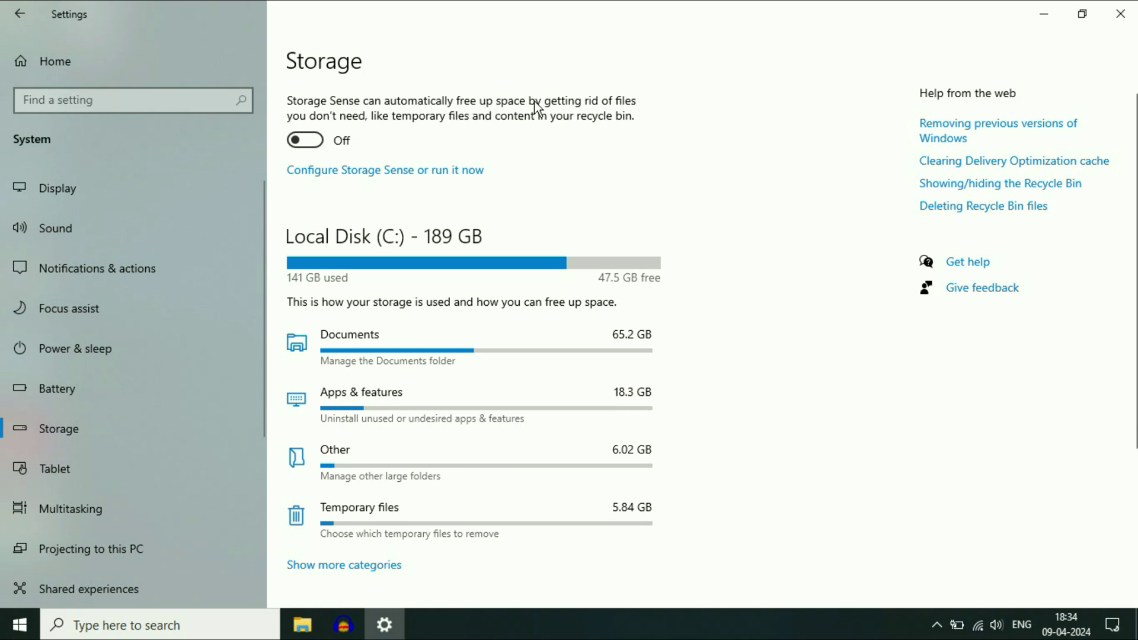
pyautogui.click(310, 142)
pyautogui.click(1121, 13)
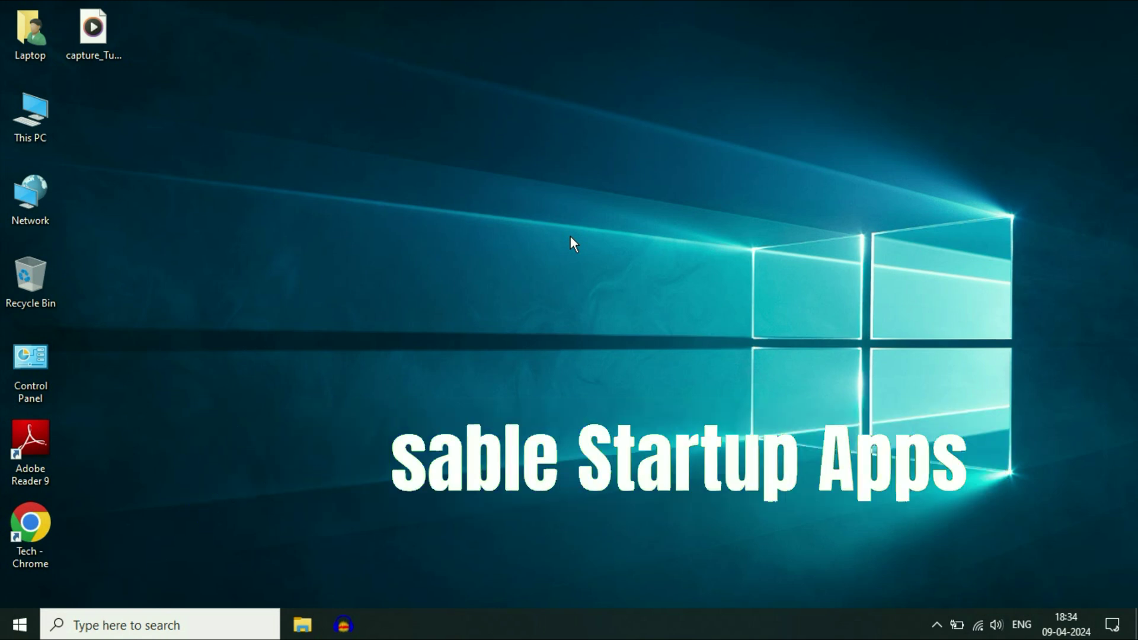
# In Task Manager's Startup list, disable Skype and Xbox App Services
pyautogui.rightClick(855, 625)
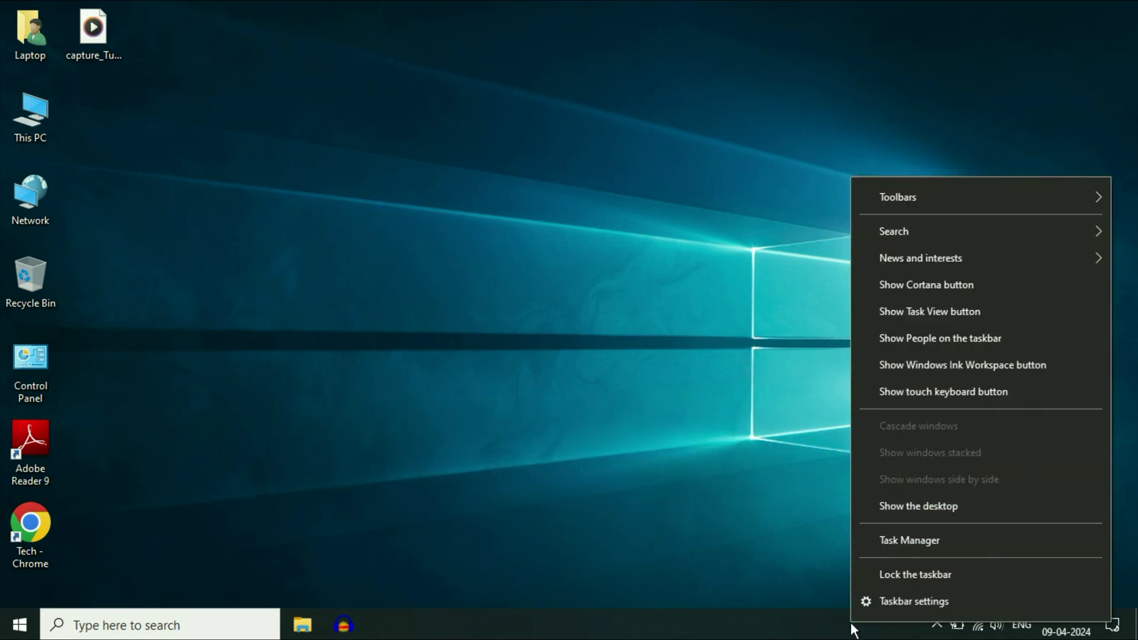
pyautogui.click(908, 542)
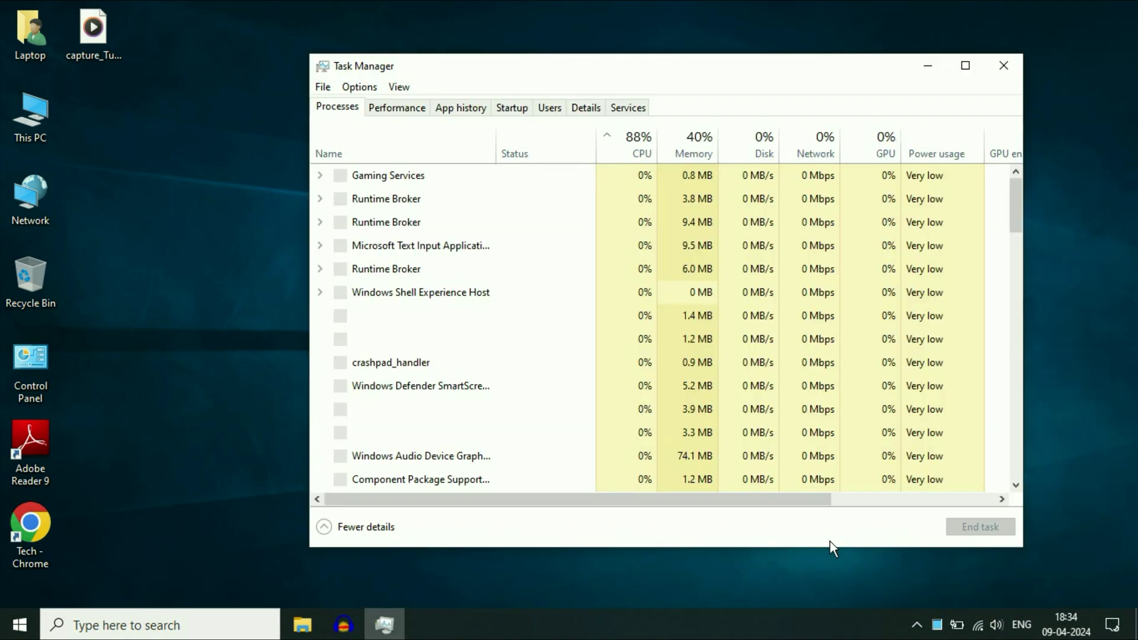
pyautogui.click(513, 108)
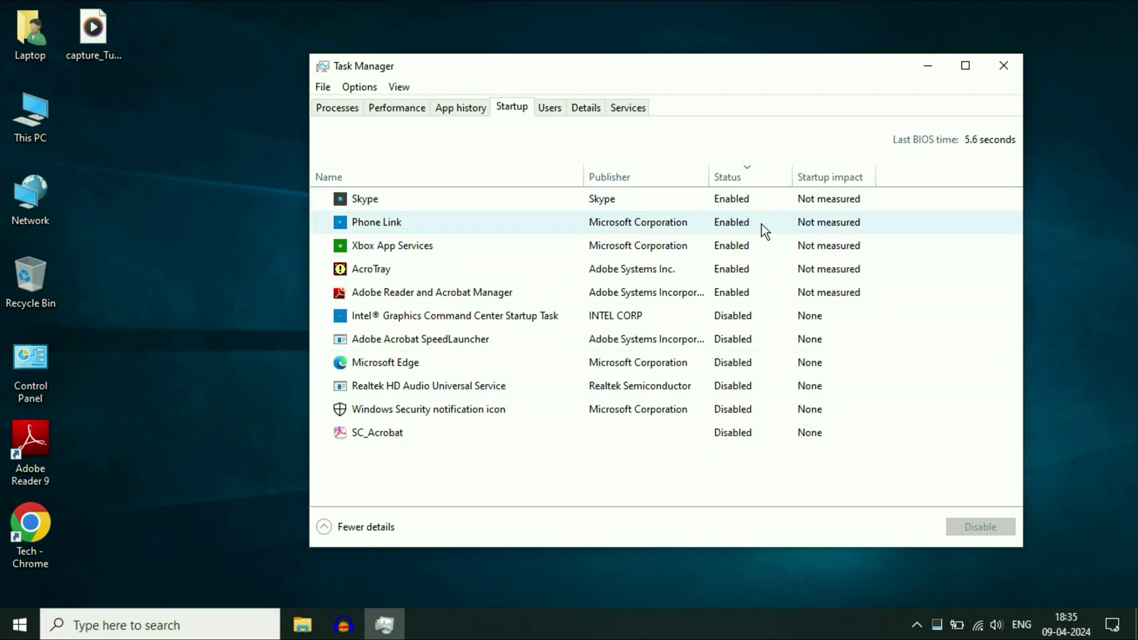
pyautogui.rightClick(714, 199)
pyautogui.click(733, 210)
pyautogui.rightClick(723, 225)
pyautogui.click(735, 235)
# Disable Adobe Reader and Acrobat Manager, AcroTray and Phone Link at startup, then close Task Manager
pyautogui.rightClick(724, 245)
pyautogui.click(773, 253)
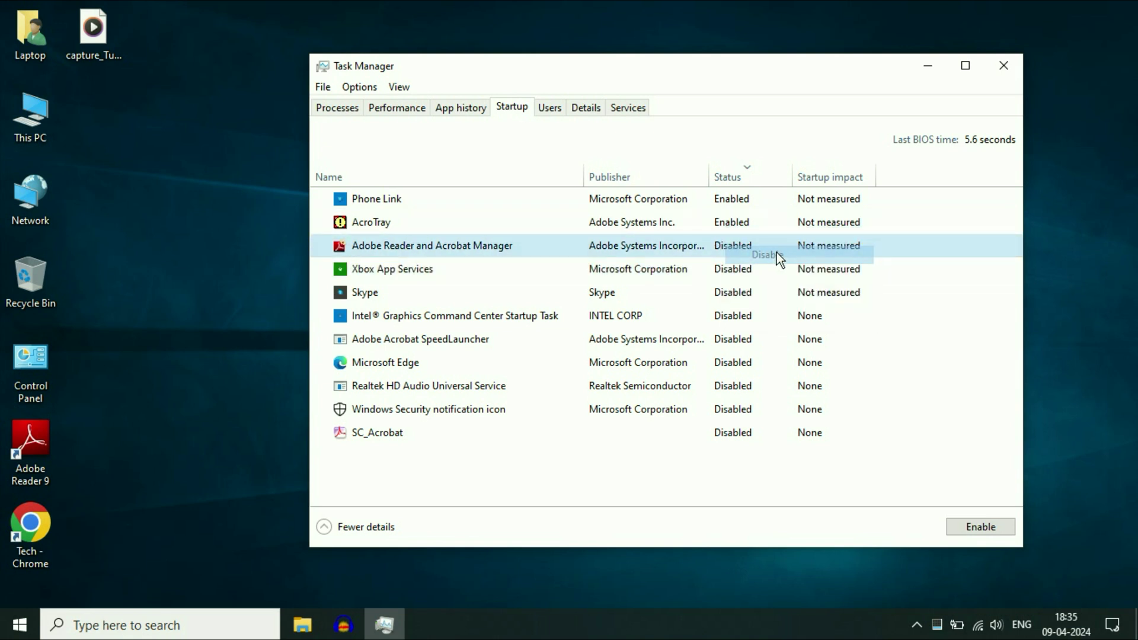
pyautogui.rightClick(727, 223)
pyautogui.click(746, 236)
pyautogui.rightClick(733, 200)
pyautogui.click(748, 211)
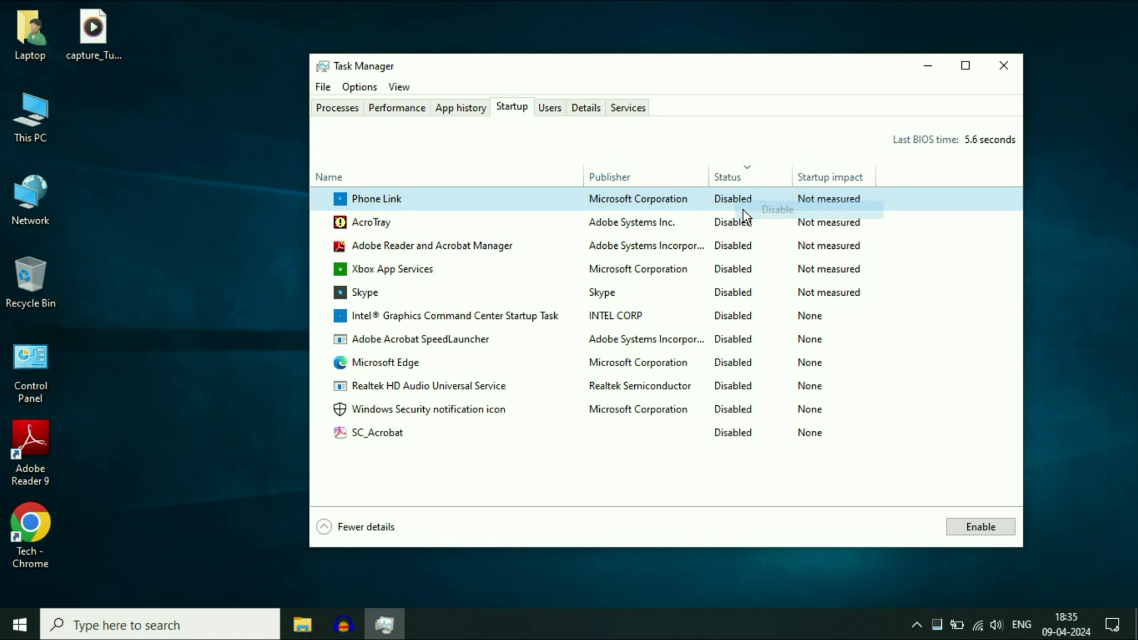
pyautogui.click(1005, 70)
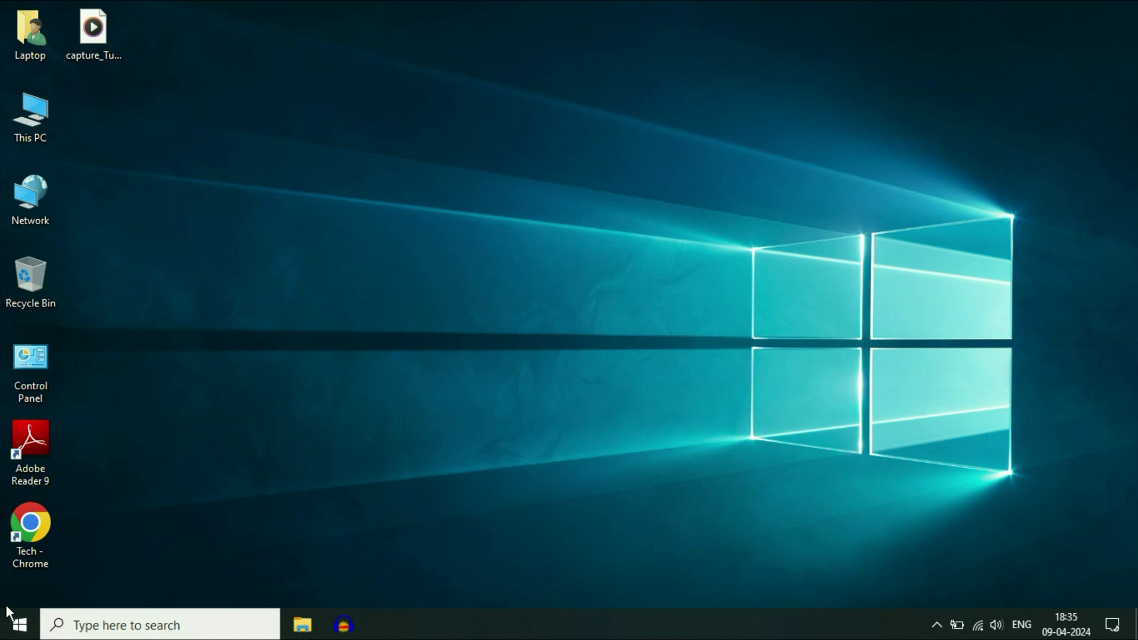
pyautogui.click(17, 624)
# Switch 'Let apps run in the background' Off under Privacy > Background apps, then close Settings
pyautogui.moveTo(24, 557)
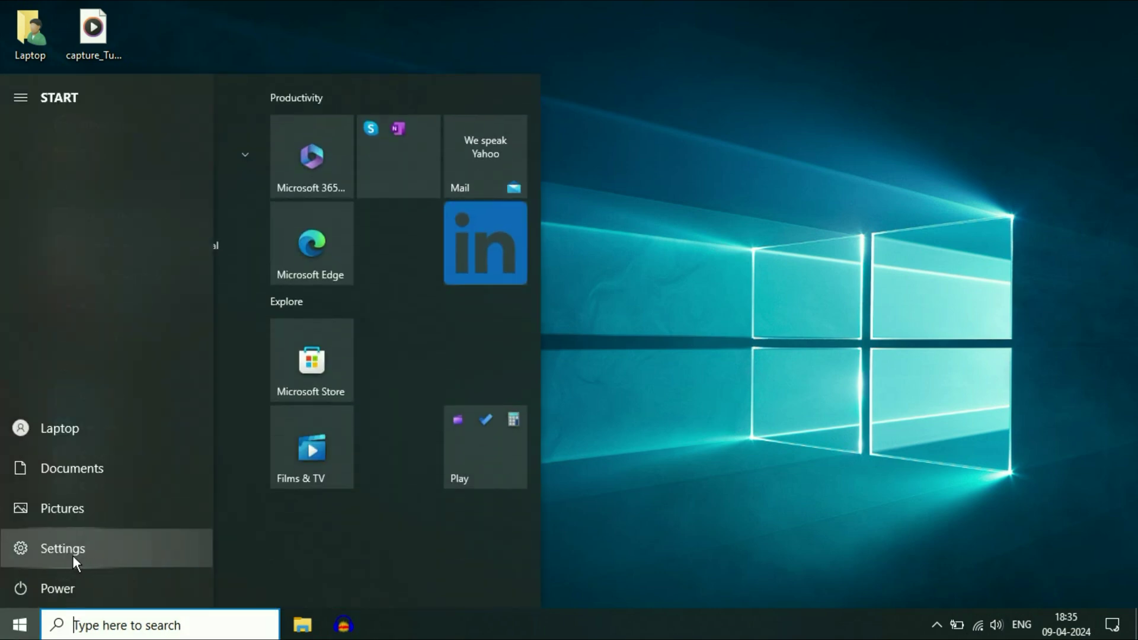
pyautogui.click(82, 563)
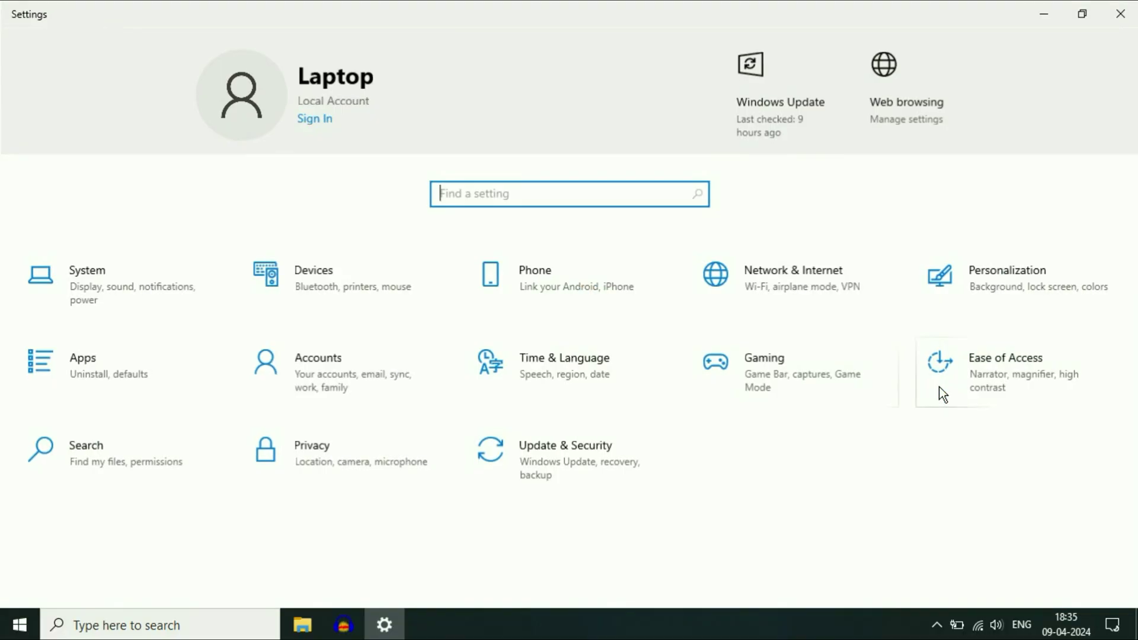
pyautogui.click(333, 460)
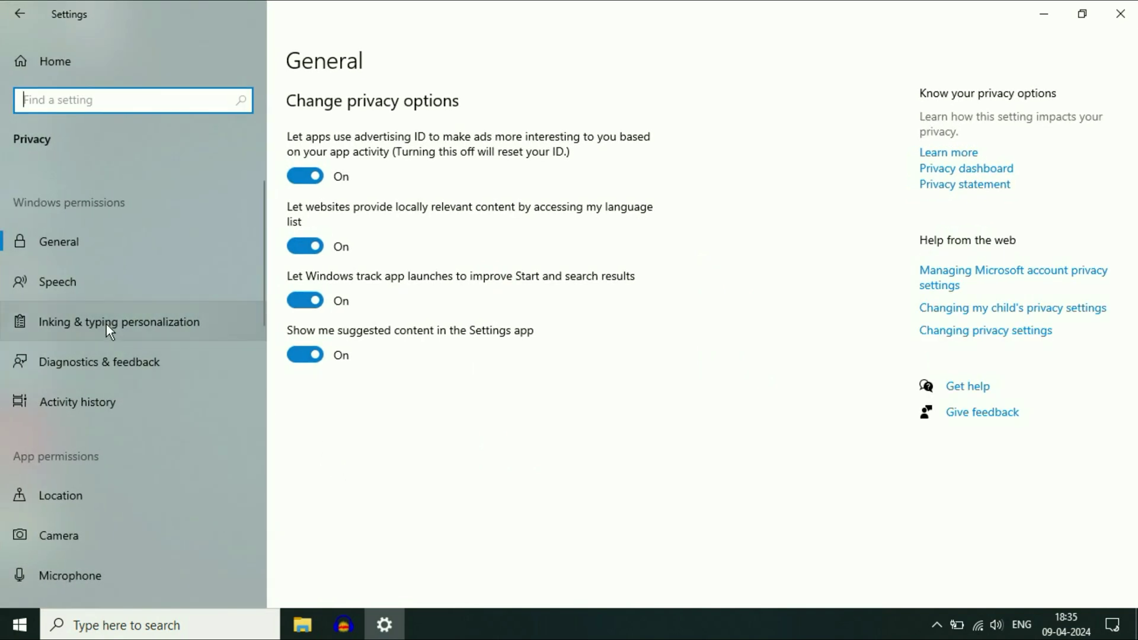
pyautogui.scroll(-5, 104, 335)
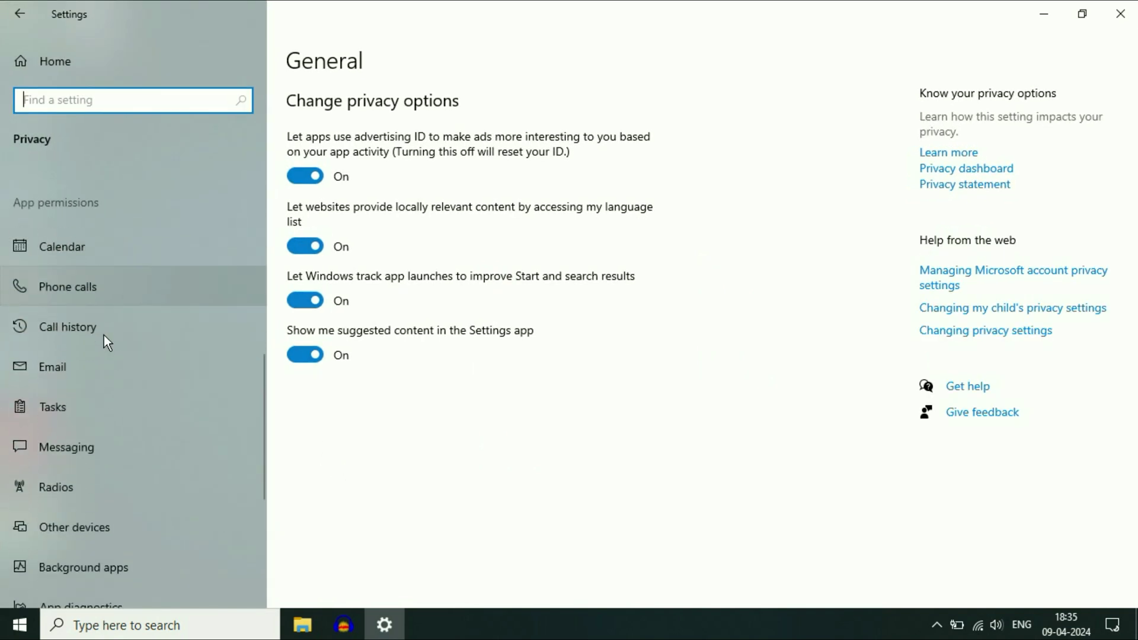
pyautogui.scroll(-4, 104, 336)
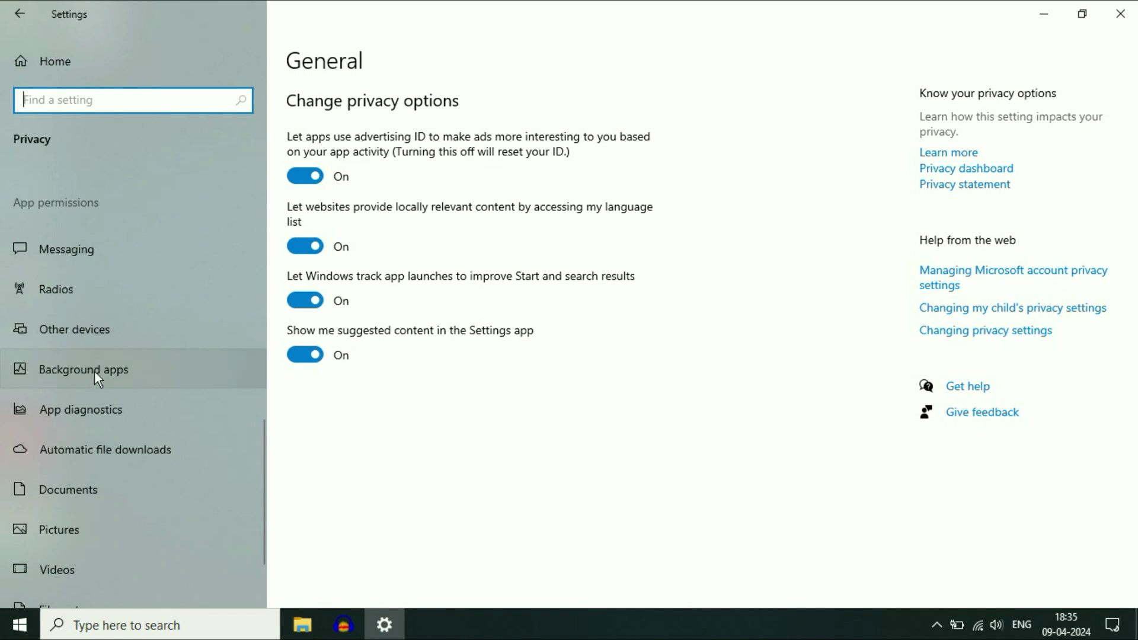
pyautogui.click(101, 372)
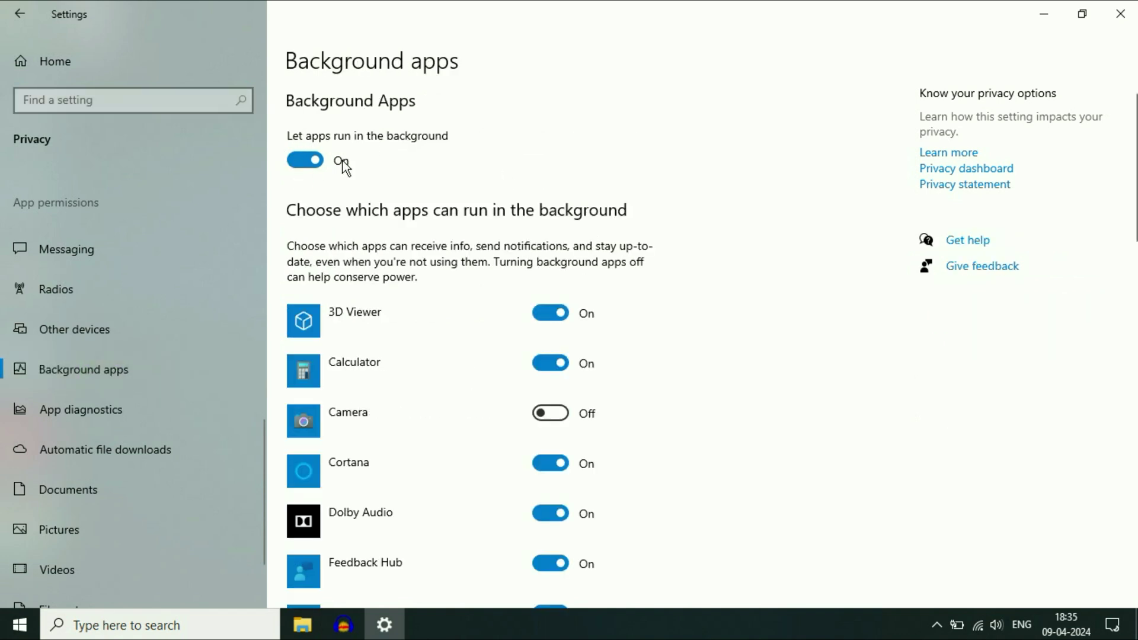
pyautogui.click(300, 160)
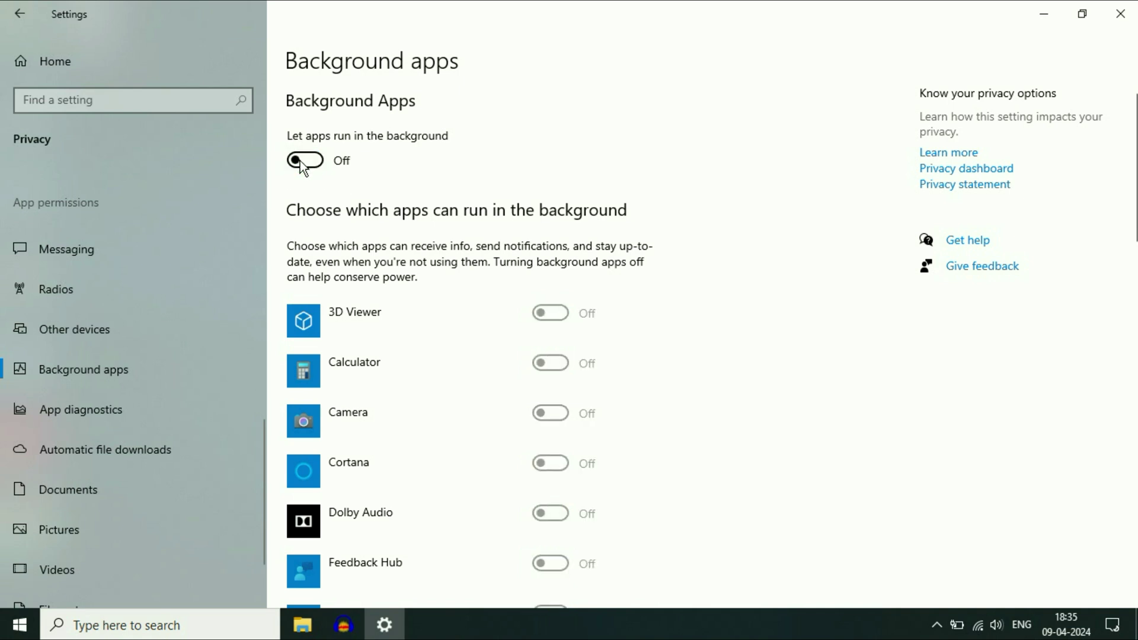
pyautogui.click(1119, 13)
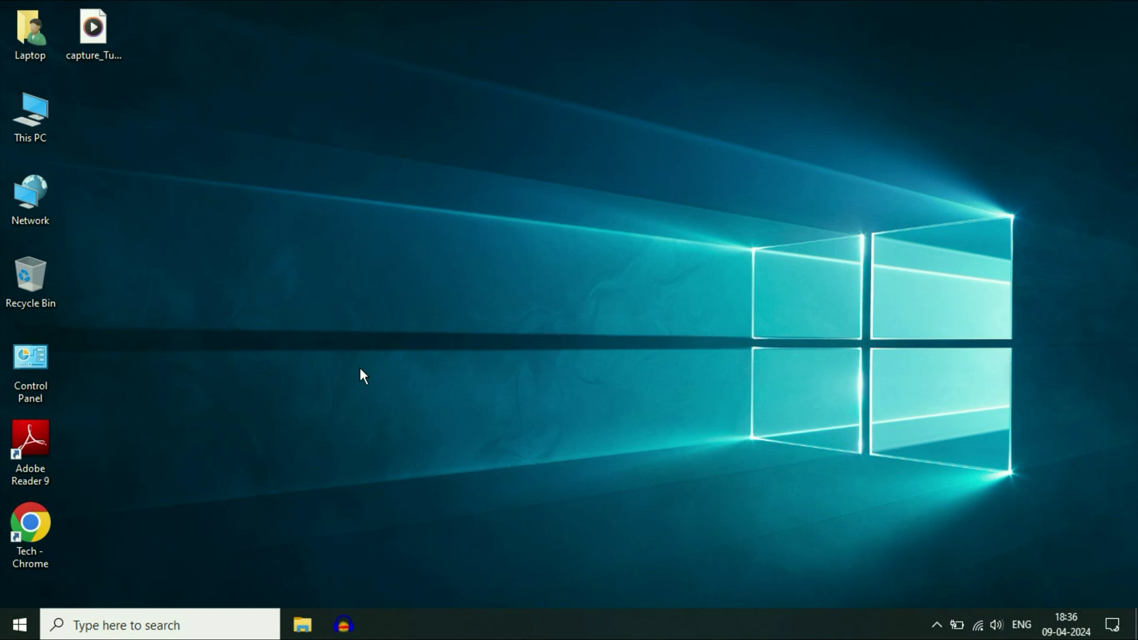
# Switch both Game Bar and Game Mode Off in Gaming settings, then close Settings
pyautogui.click(20, 625)
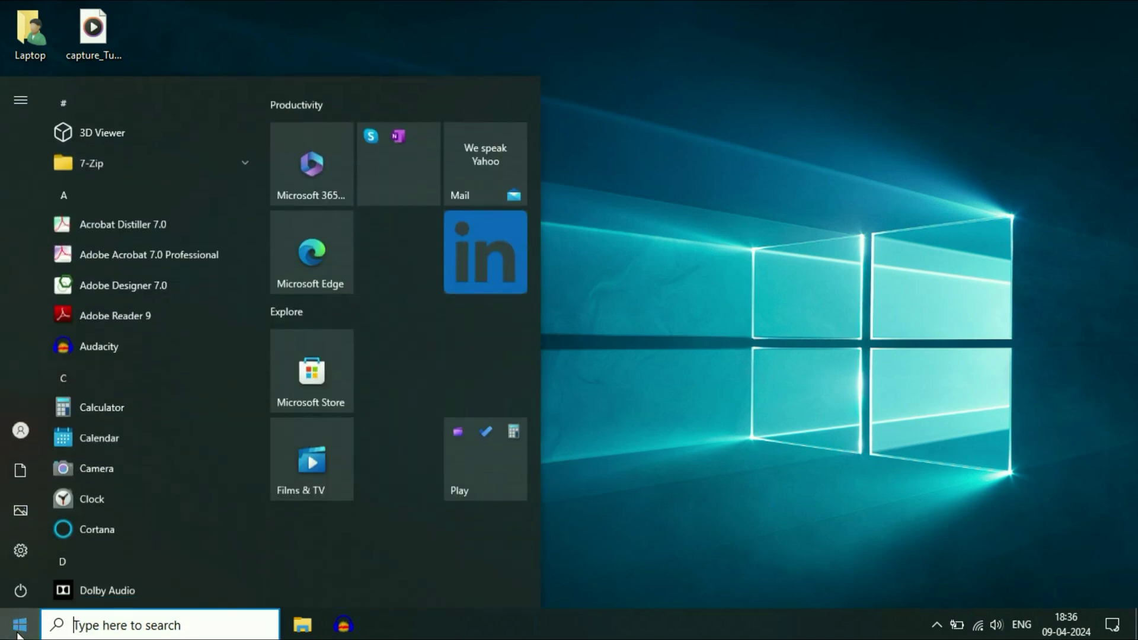
pyautogui.click(73, 547)
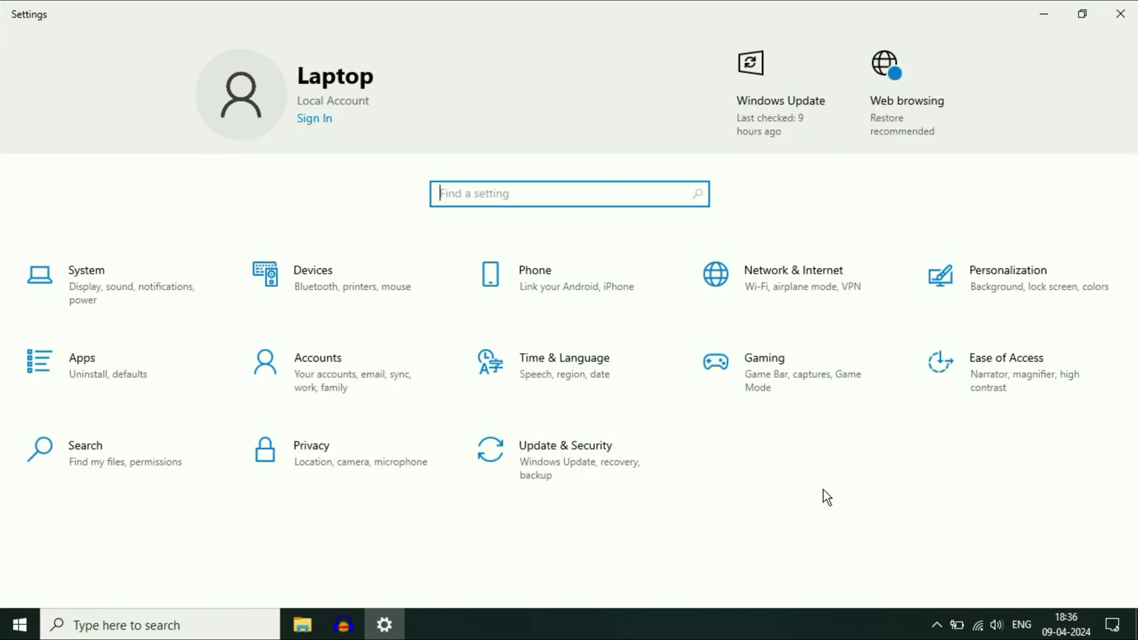
pyautogui.click(776, 377)
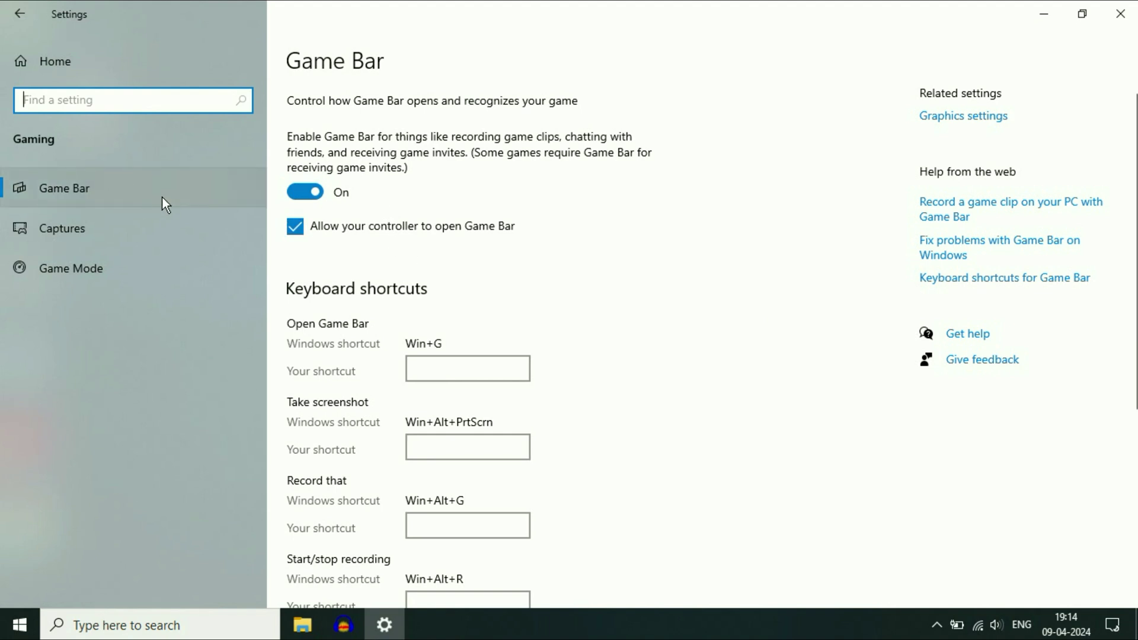
pyautogui.click(81, 190)
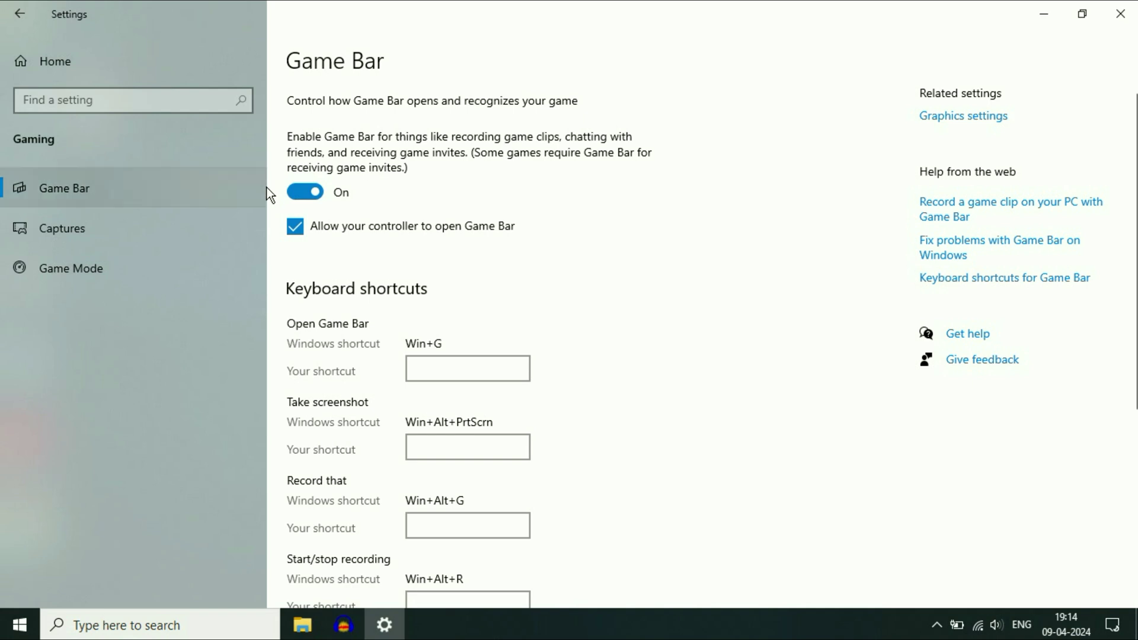
pyautogui.click(307, 192)
pyautogui.click(53, 277)
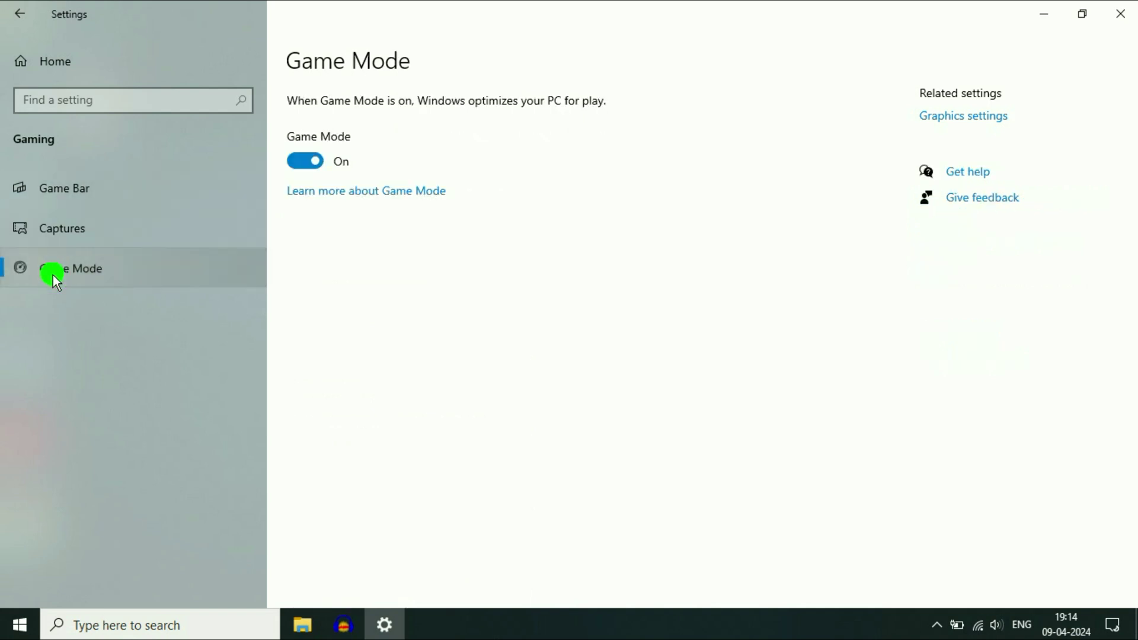
pyautogui.click(308, 163)
pyautogui.click(1120, 15)
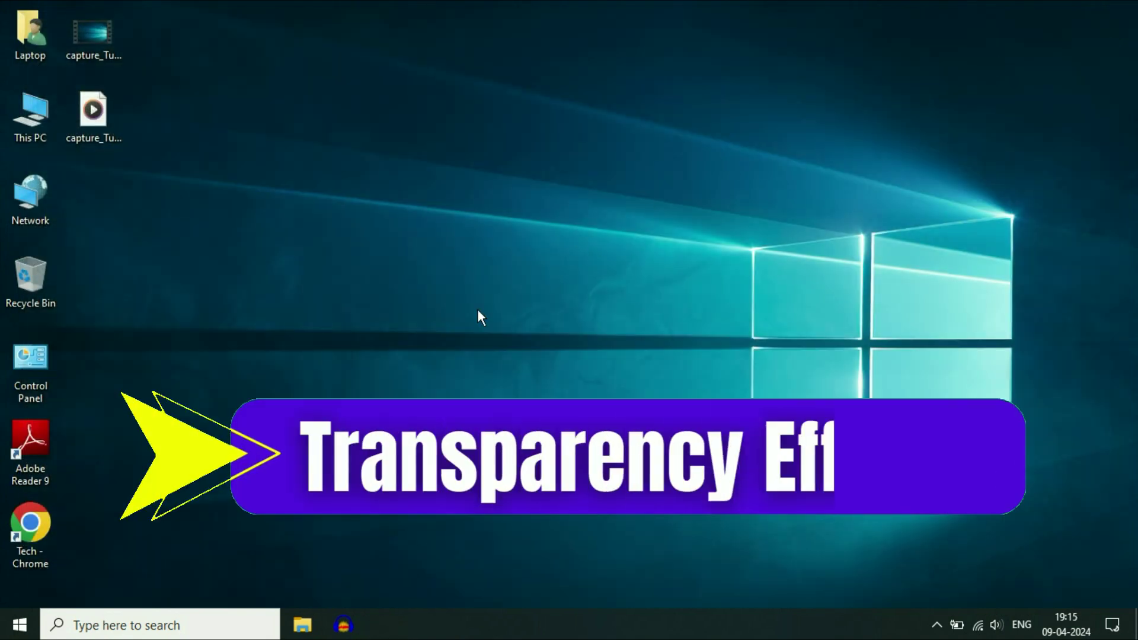
# Turn Transparency effects Off on the Personalization > Colors page, then close Settings
pyautogui.click(19, 625)
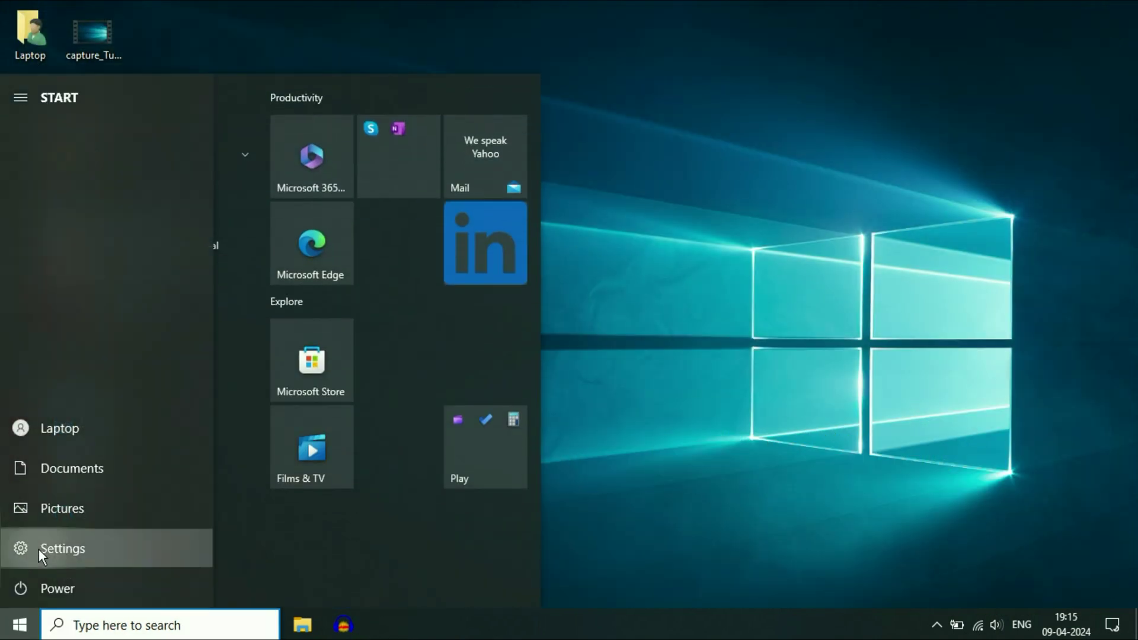
pyautogui.click(39, 549)
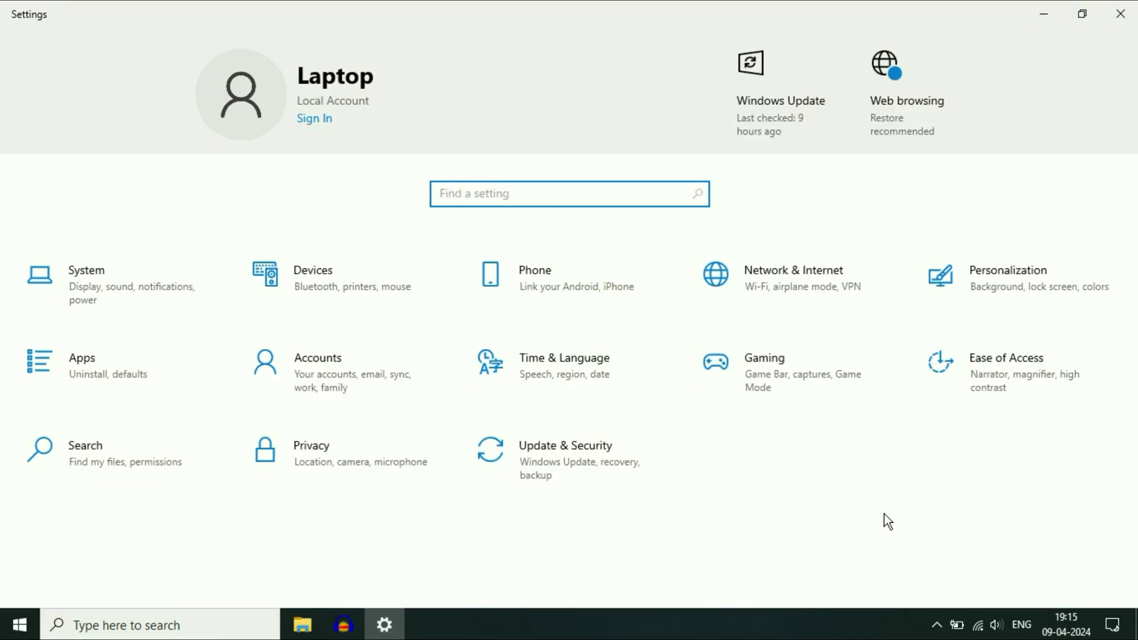
pyautogui.click(1015, 289)
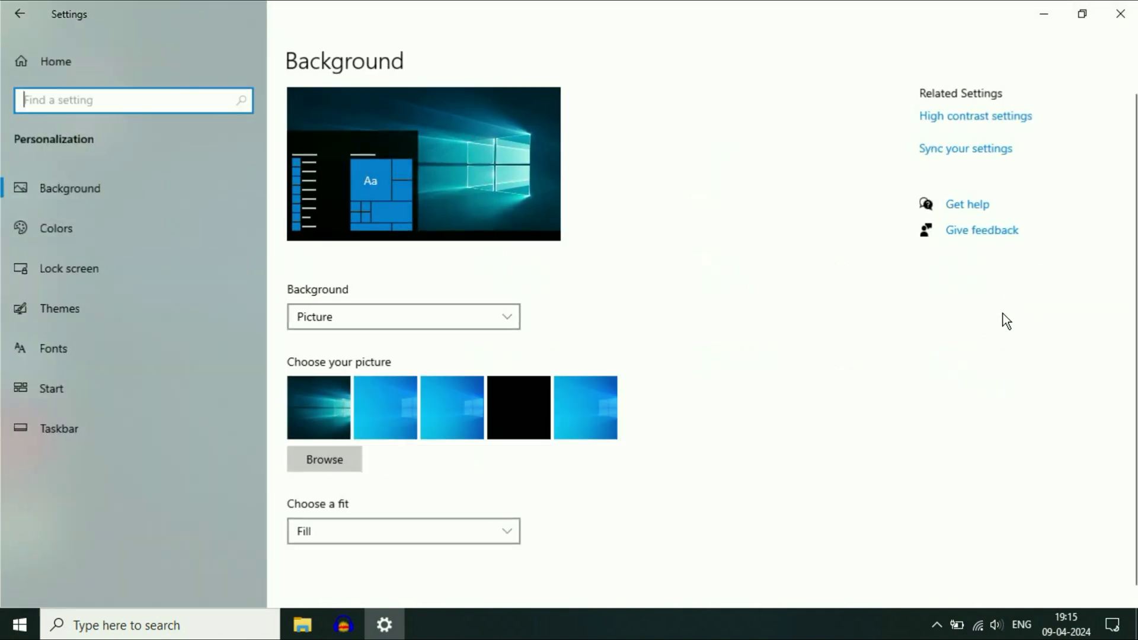
pyautogui.click(68, 231)
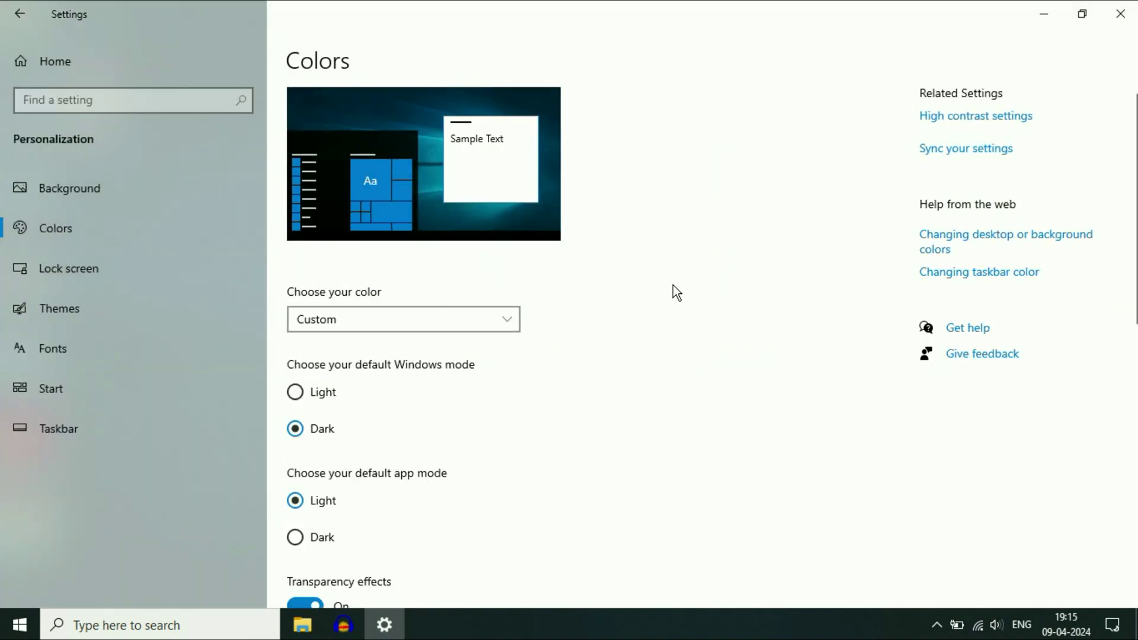
pyautogui.scroll(-4, 711, 321)
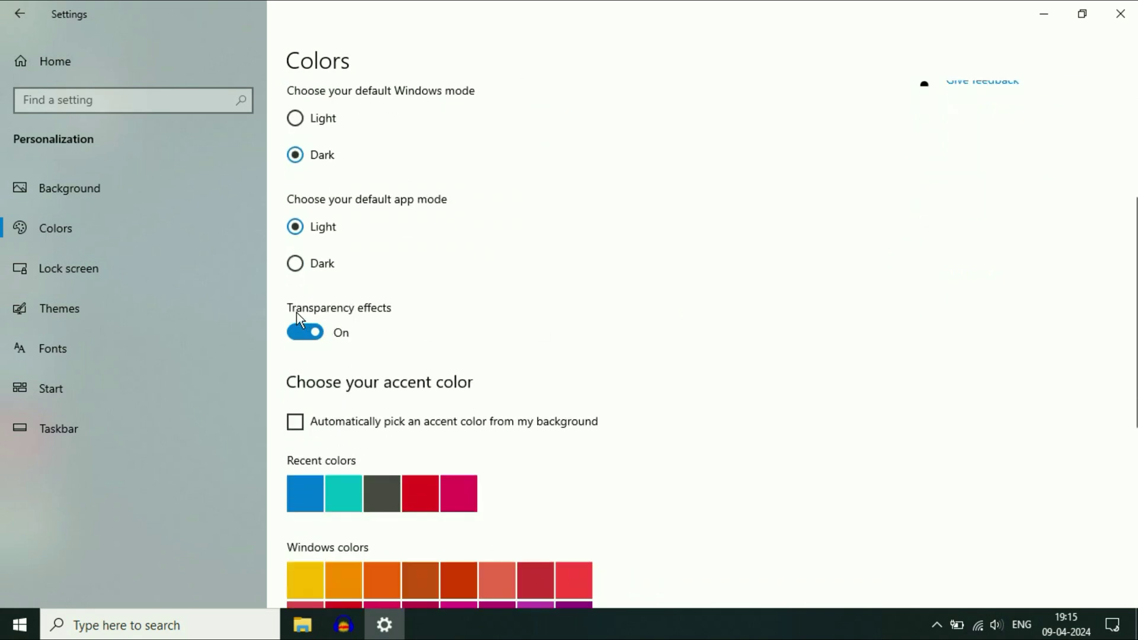
pyautogui.click(306, 334)
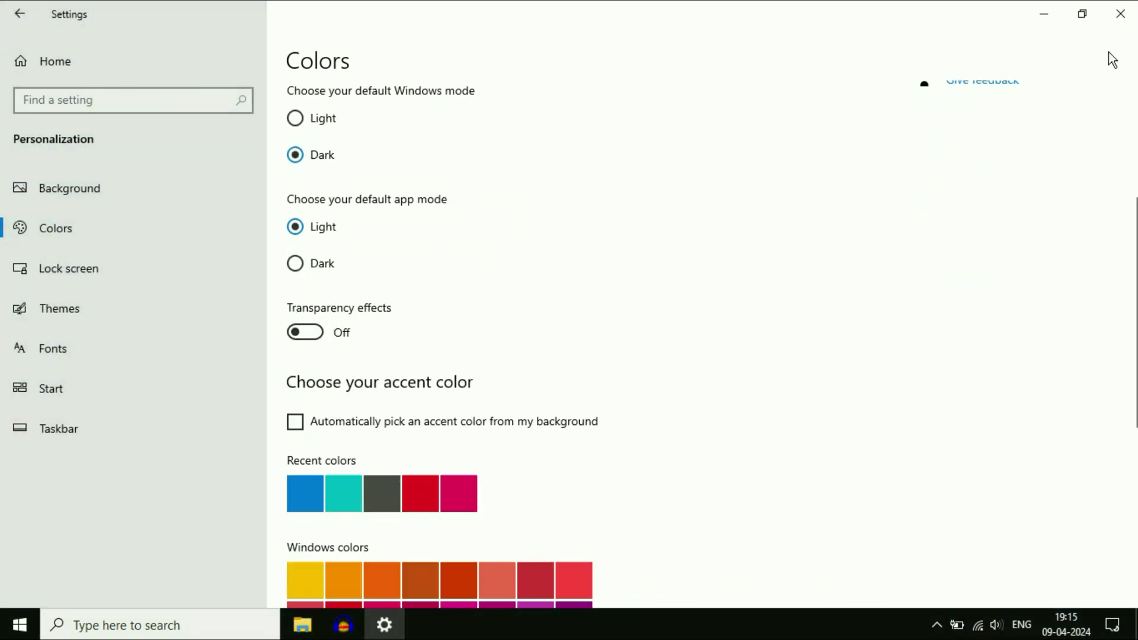
pyautogui.click(1119, 14)
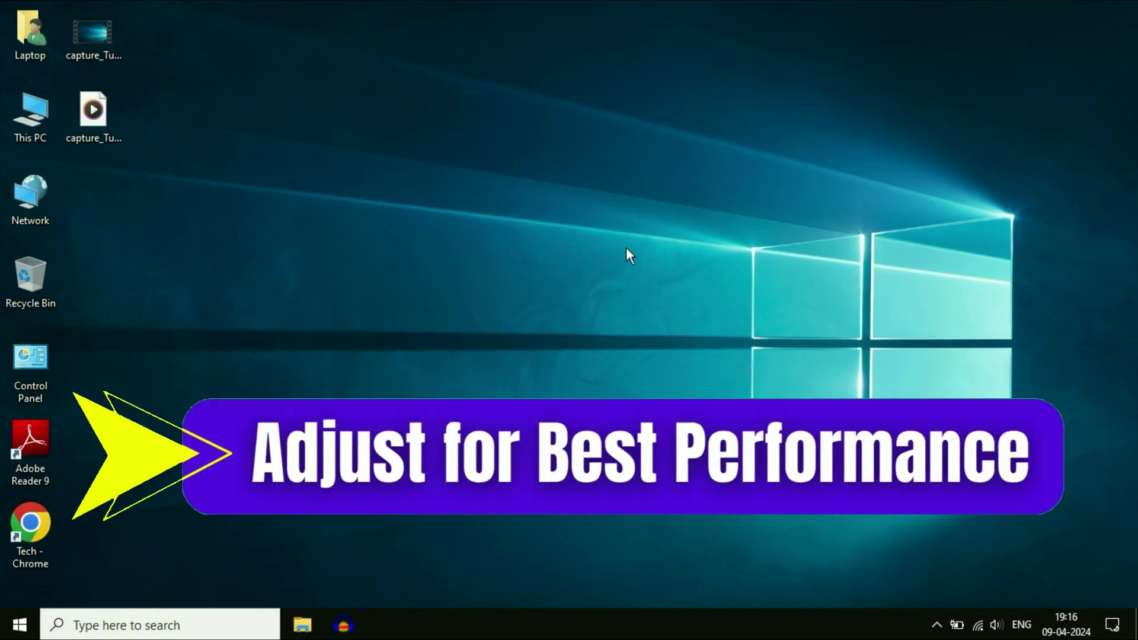
# Search 'view' to reach advanced system settings and open Performance Options
pyautogui.click(102, 627)
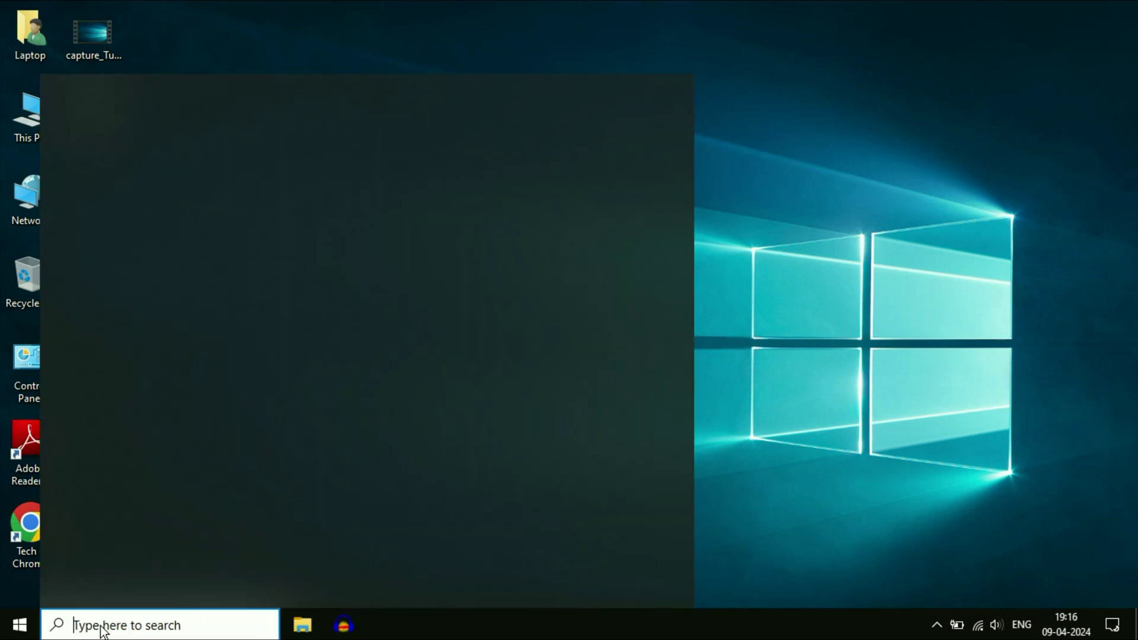
pyautogui.click(19, 627)
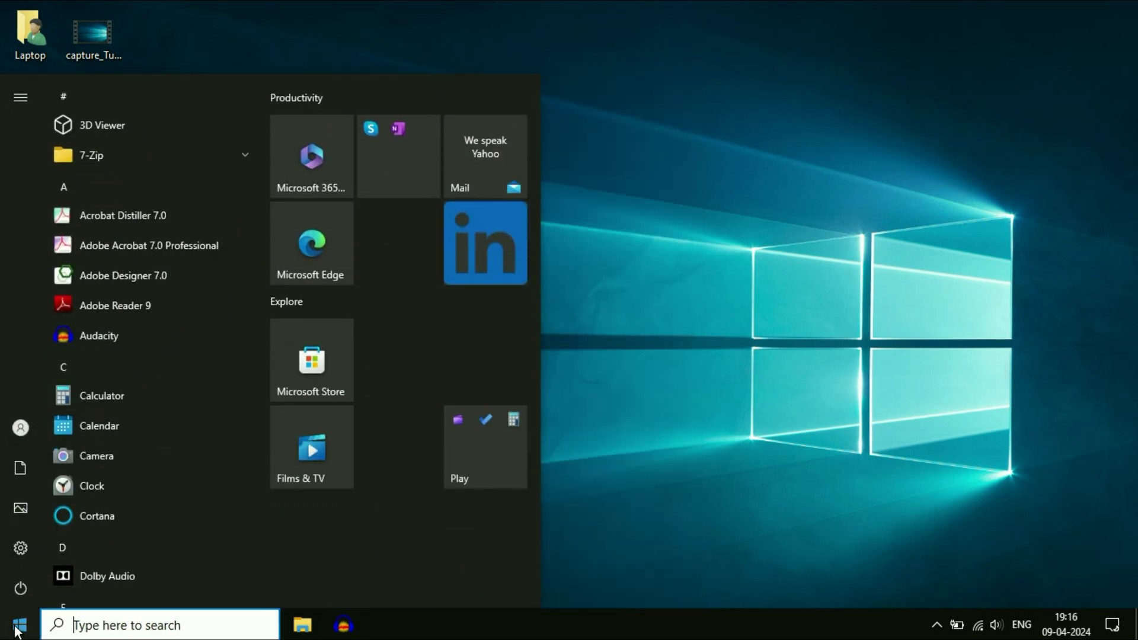
pyautogui.write('view')
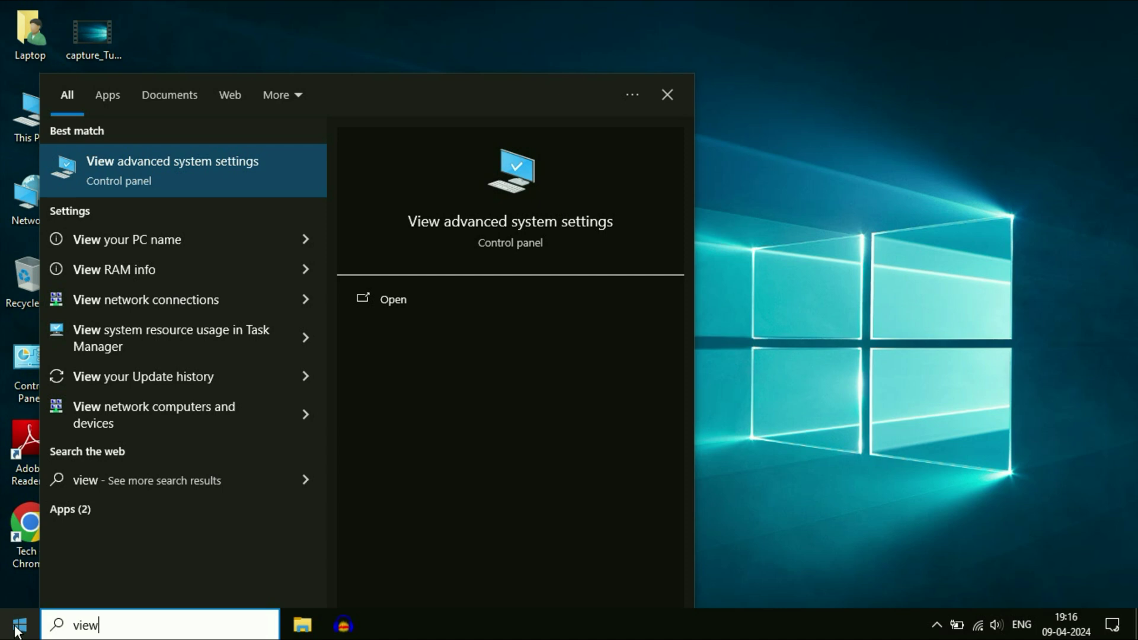
pyautogui.click(141, 172)
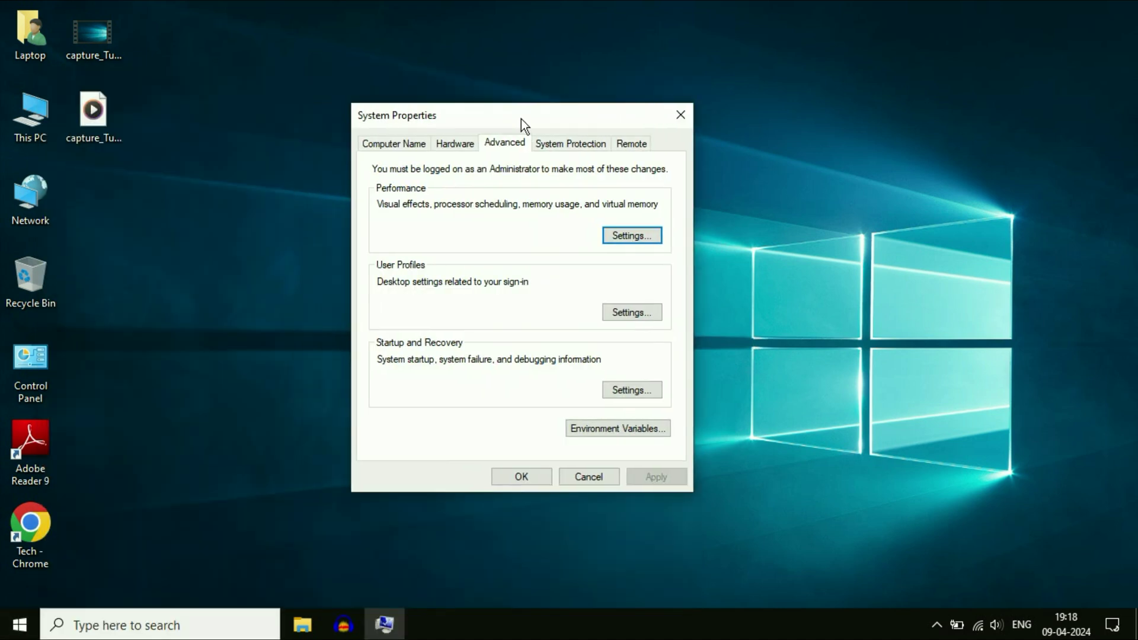
pyautogui.moveTo(521, 119); pyautogui.dragTo(542, 118)
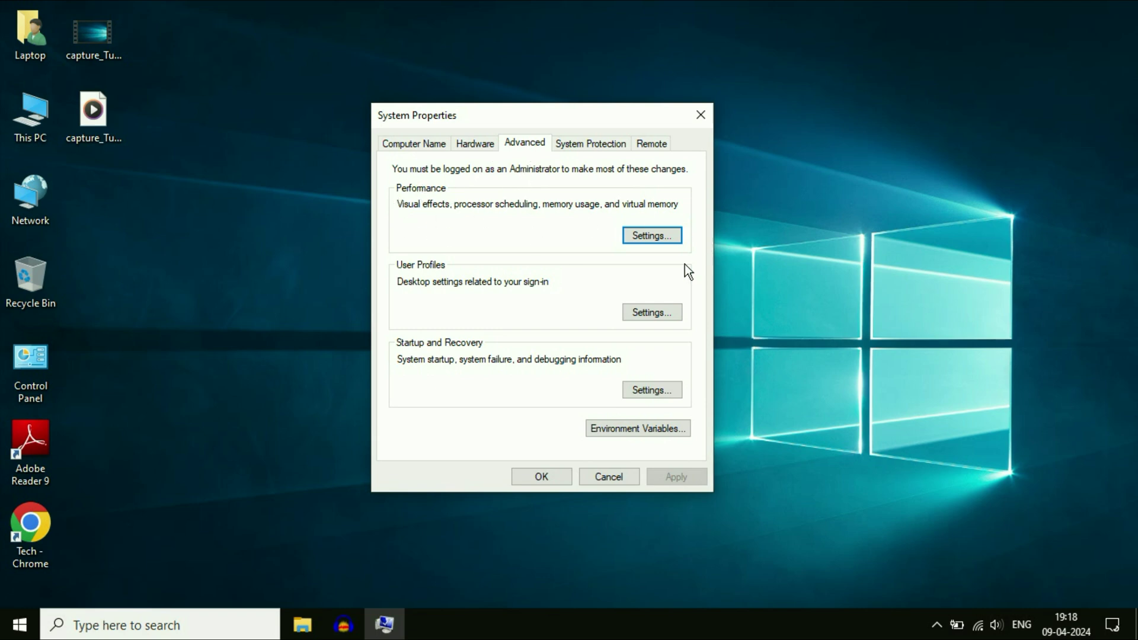
pyautogui.click(659, 236)
pyautogui.moveTo(512, 101); pyautogui.dragTo(463, 78)
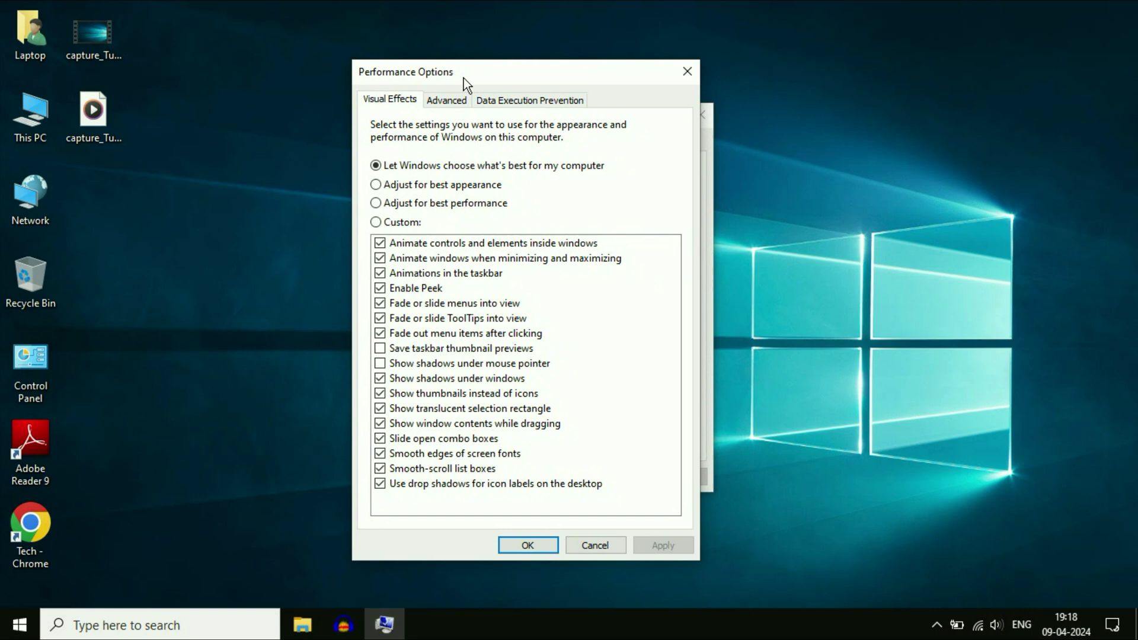
# Choose best performance, re-tick taskbar animations, thumbnail previews, thumbnails, window dragging contents and smooth fonts, then apply
pyautogui.click(401, 202)
pyautogui.click(380, 273)
pyautogui.click(379, 349)
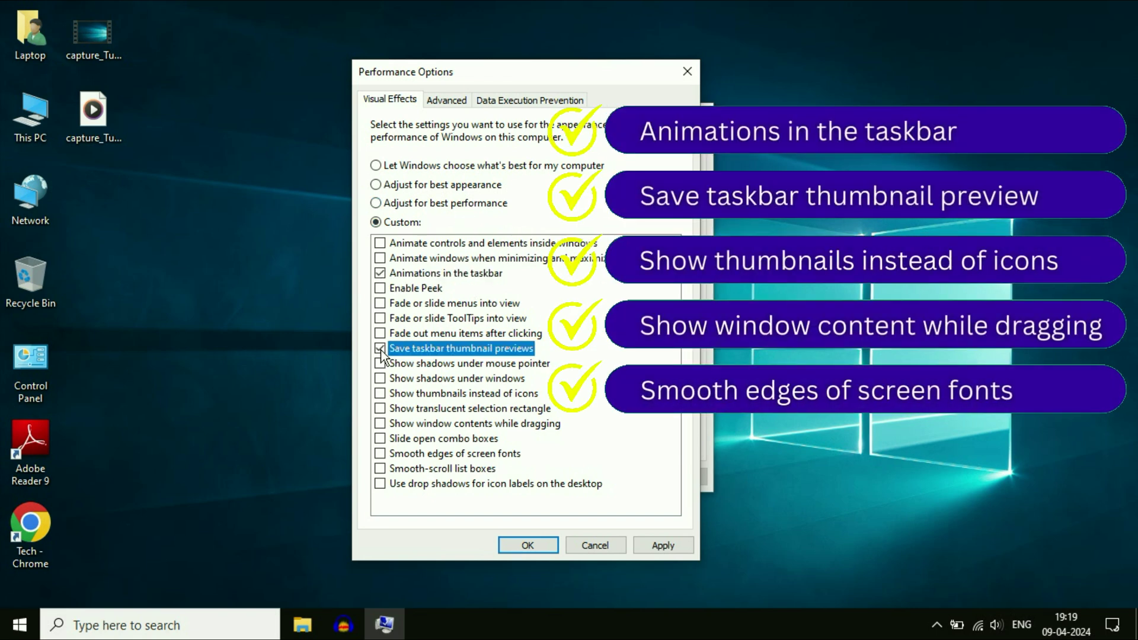
pyautogui.click(383, 394)
pyautogui.click(382, 423)
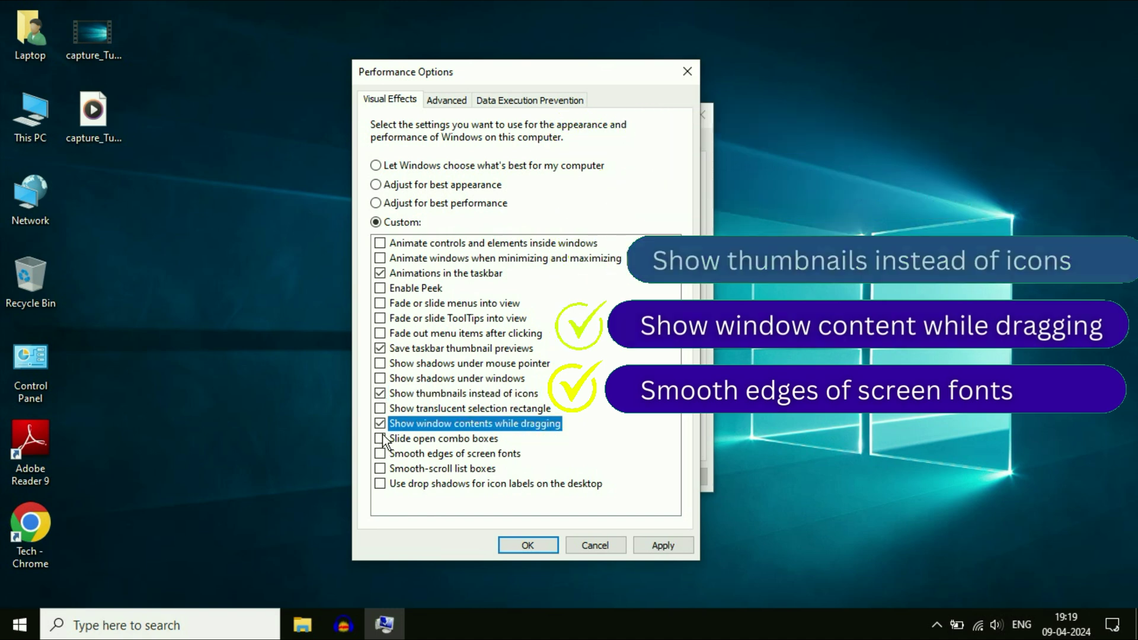
pyautogui.click(381, 453)
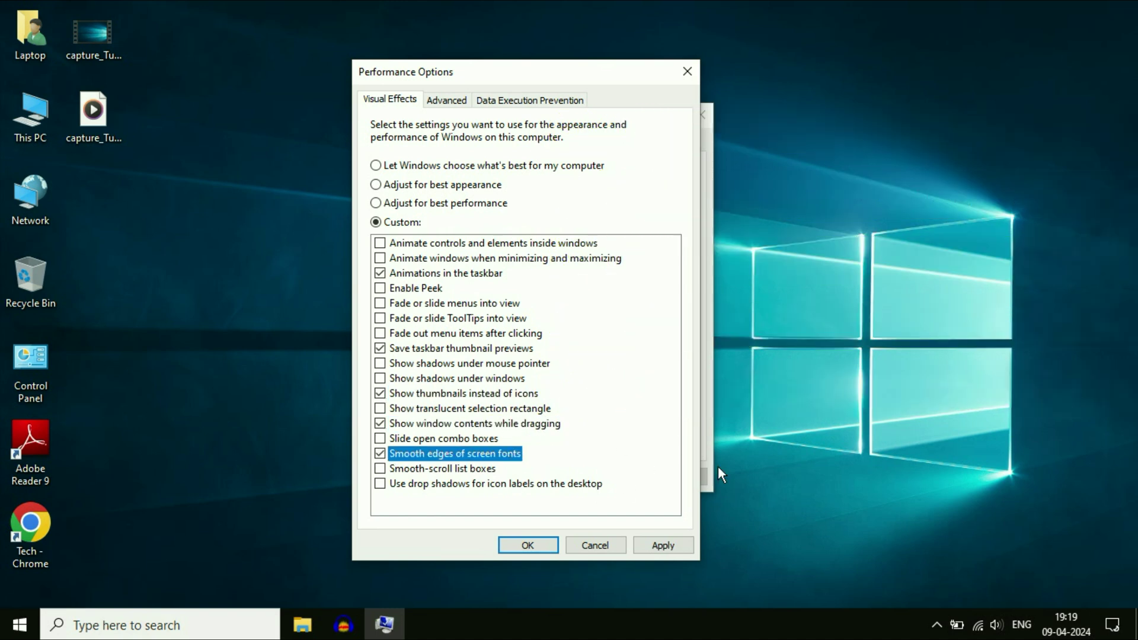
pyautogui.click(662, 545)
pyautogui.click(545, 547)
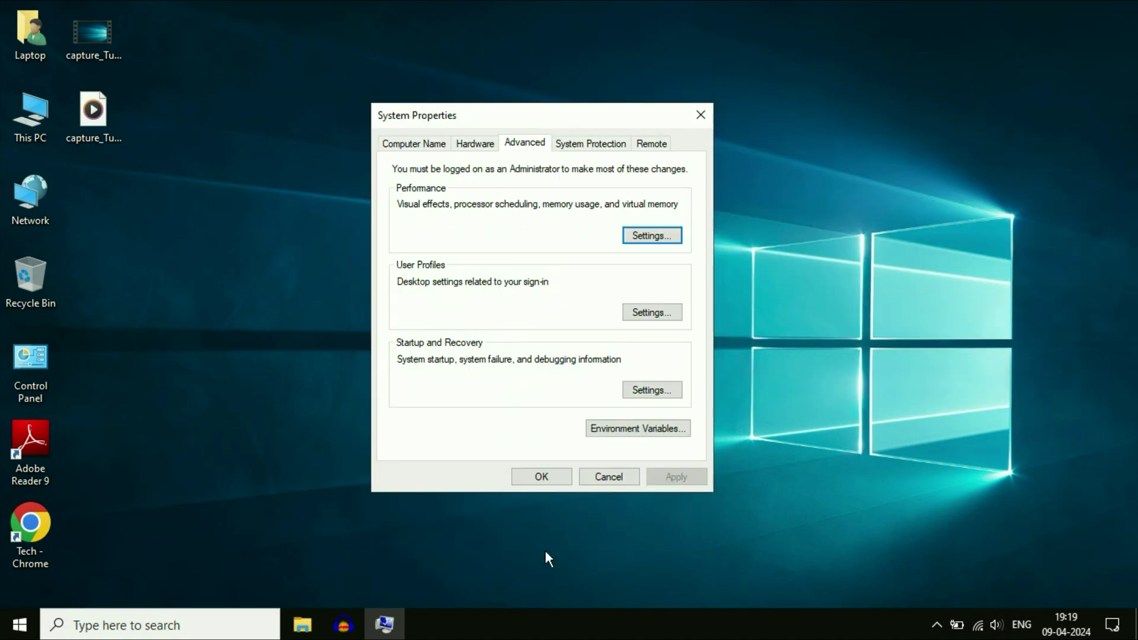